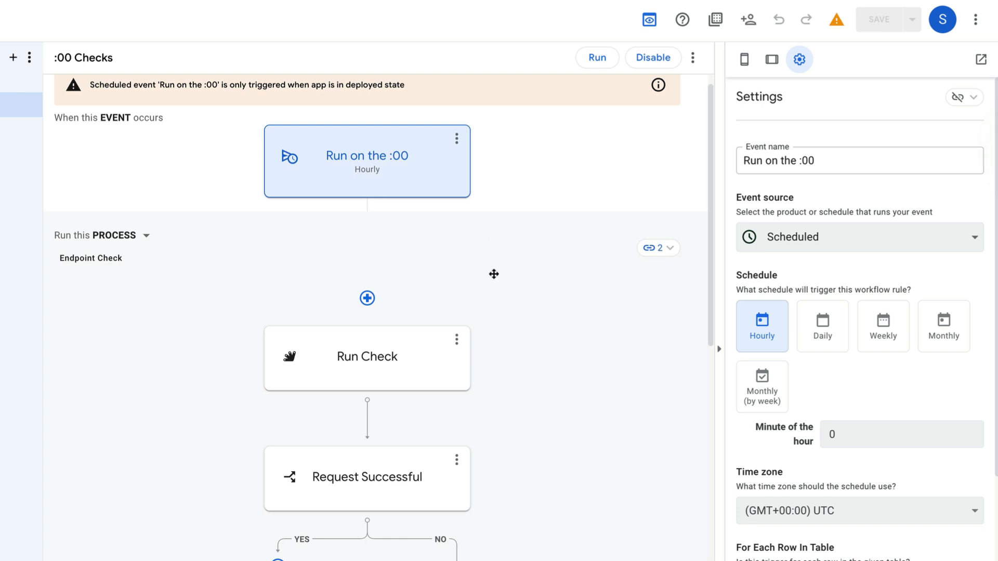
Step: Open the Run Check step of the :00 Checks bot and inspect its script settings and available step types
scroll(498, 296, down, 3)
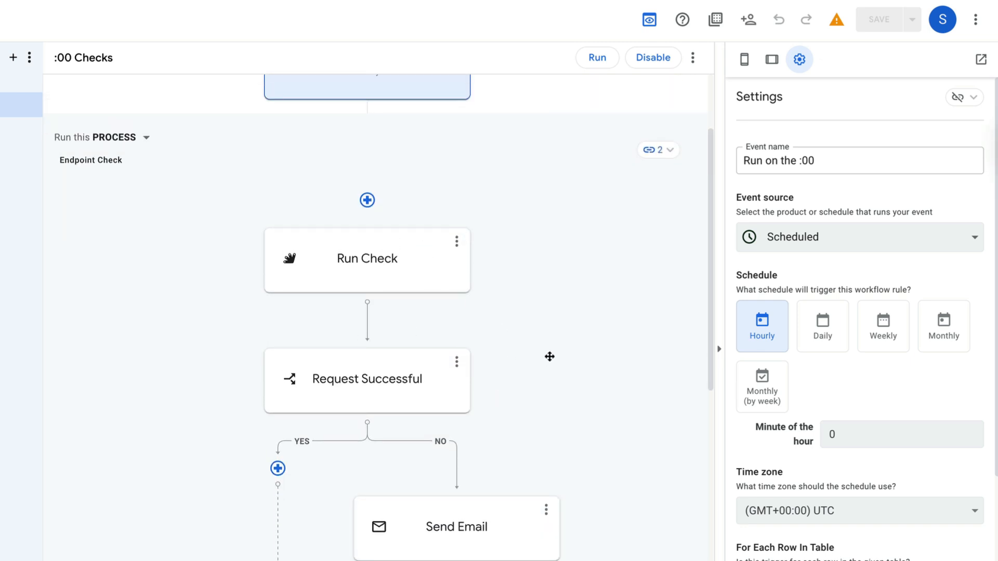
scroll(553, 360, up, 1)
click(423, 276)
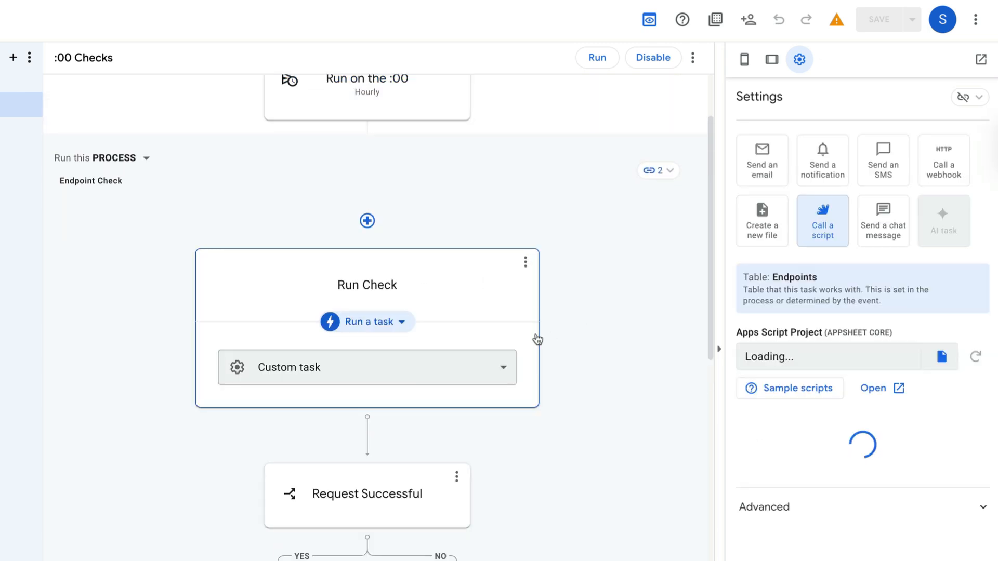
click(379, 325)
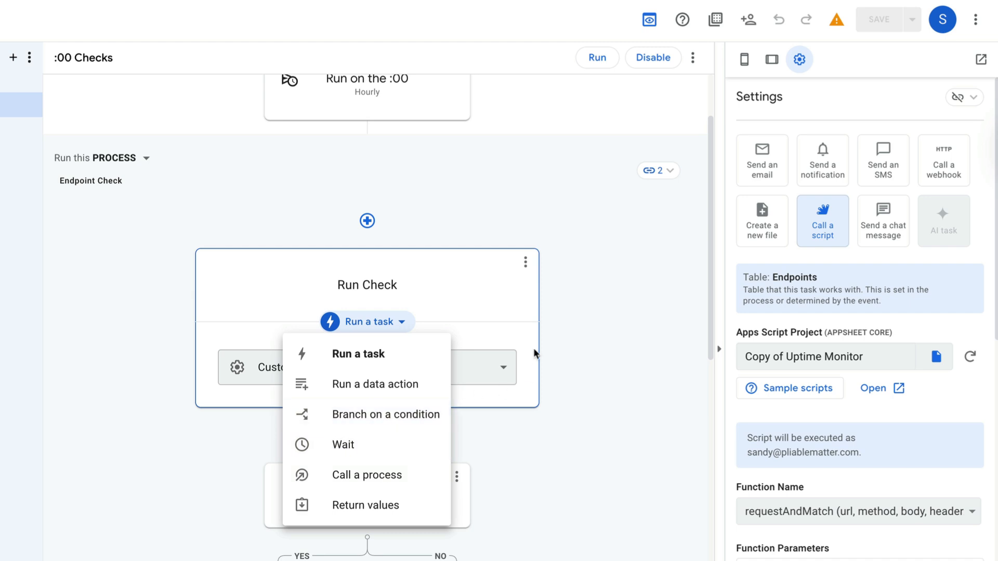
click(580, 310)
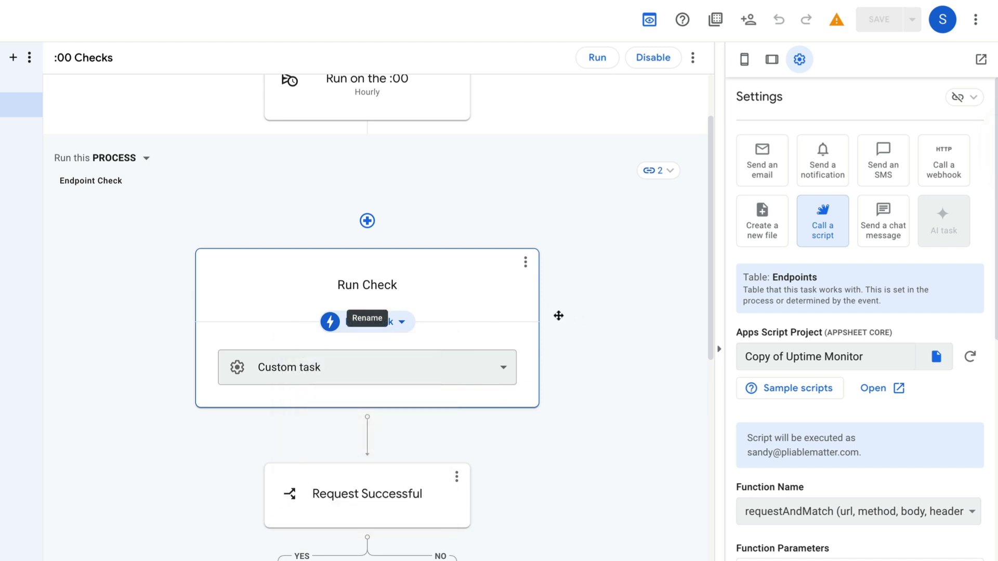
click(617, 298)
click(419, 269)
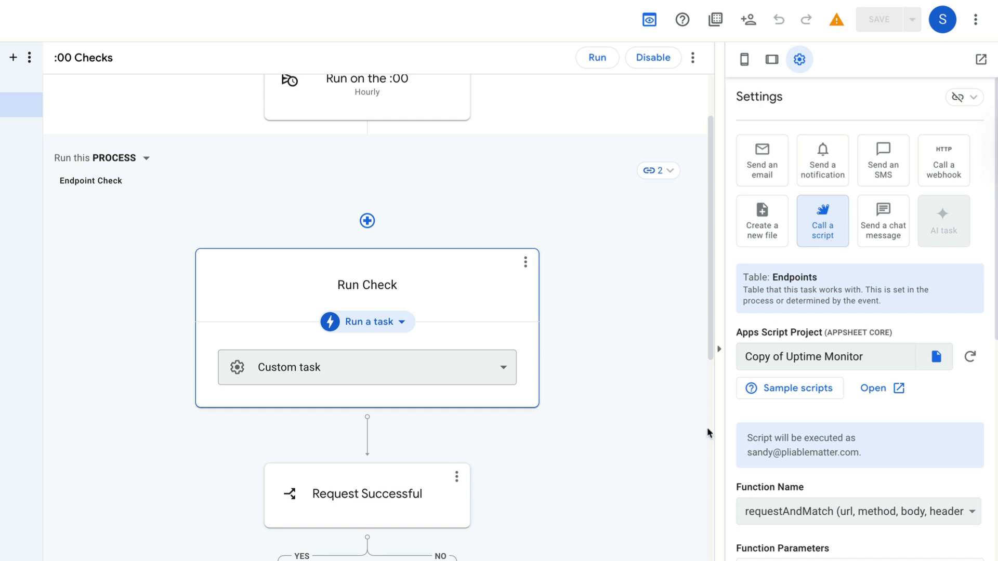
Step: Open the Request Successful step and examine its branch condition and the YES and NO paths
scroll(616, 437, down, 1)
scroll(598, 438, down, 5)
click(413, 346)
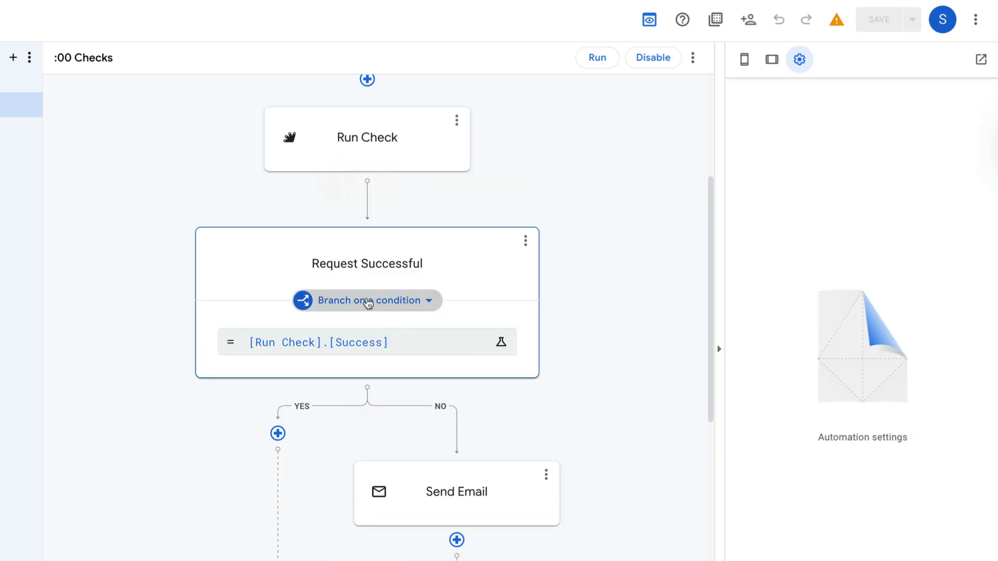
scroll(567, 331, down, 3)
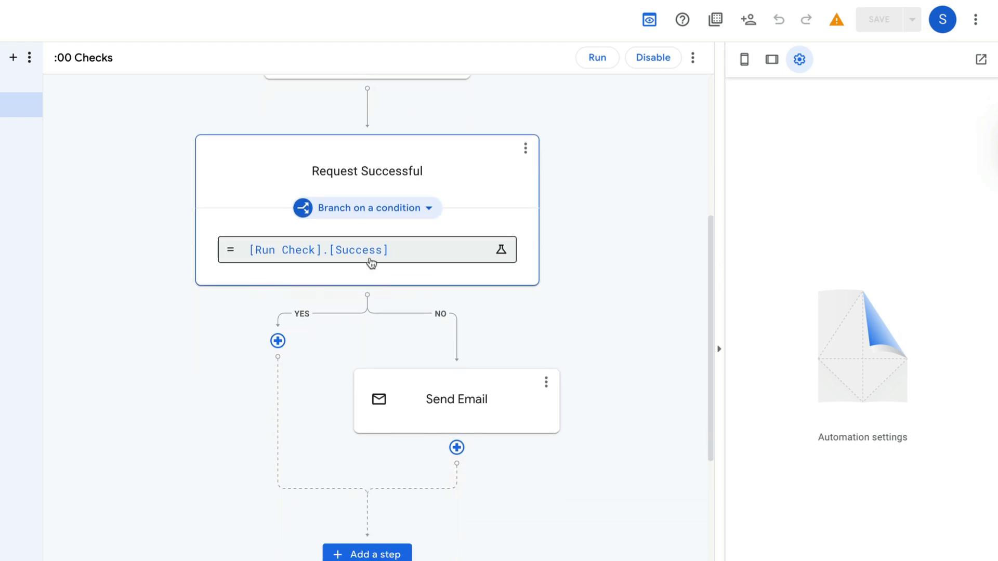
Step: Open the Send Email step on the NO branch and examine its email task settings
click(487, 383)
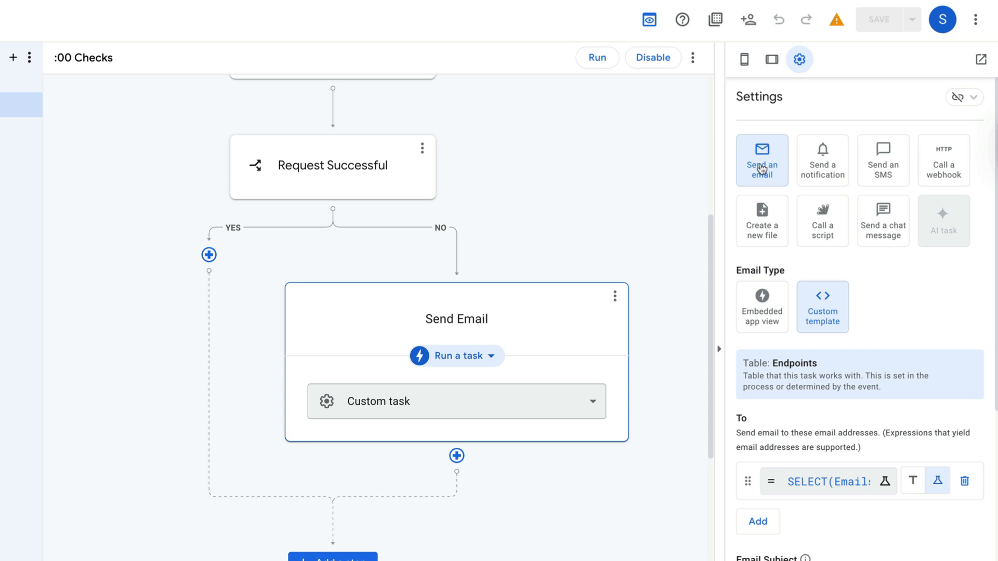
scroll(645, 343, down, 4)
scroll(641, 344, up, 5)
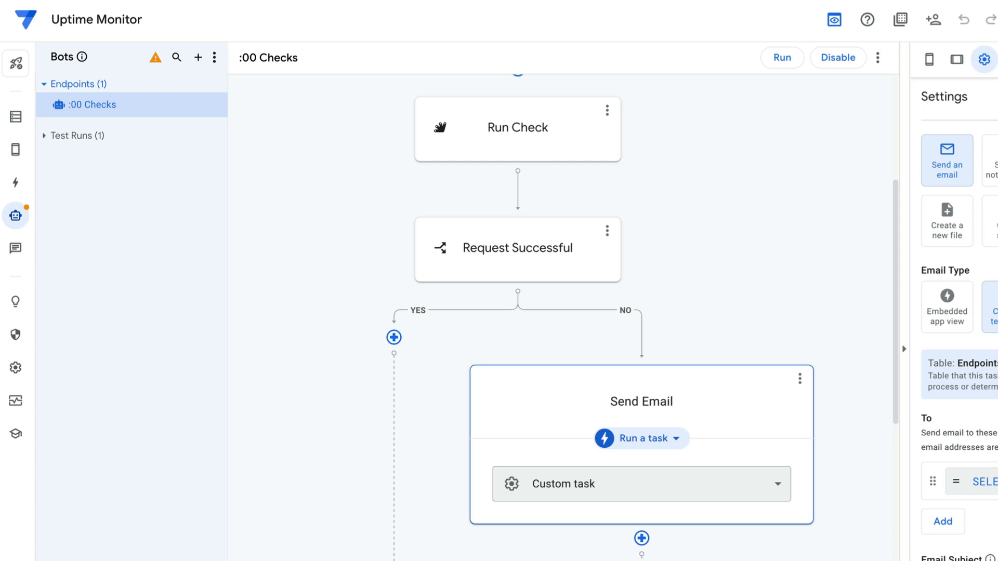
Step: Review the whole Endpoint Check process, from the scheduled event to the end of the Send Email branch
scroll(812, 389, up, 4)
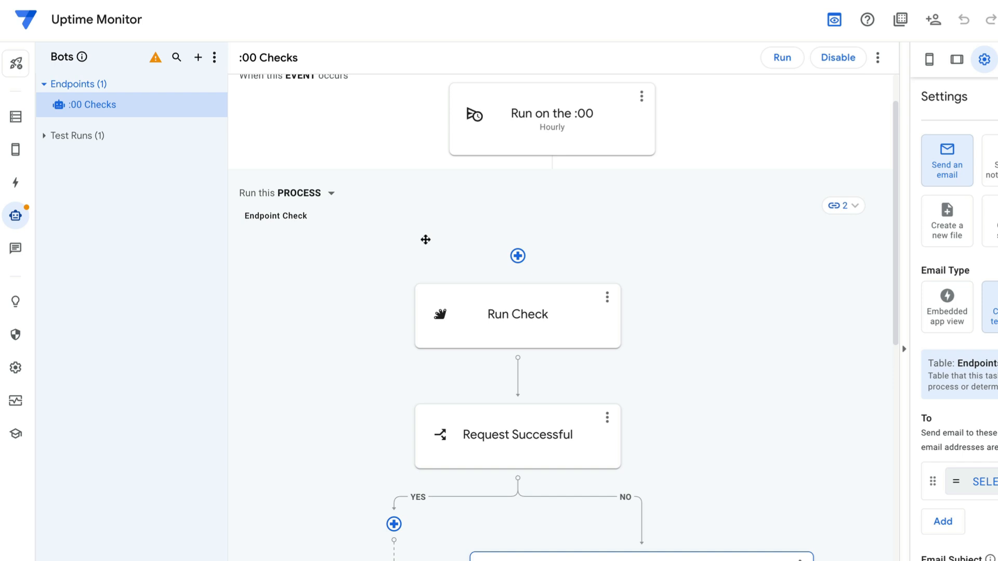
scroll(461, 236, down, 1)
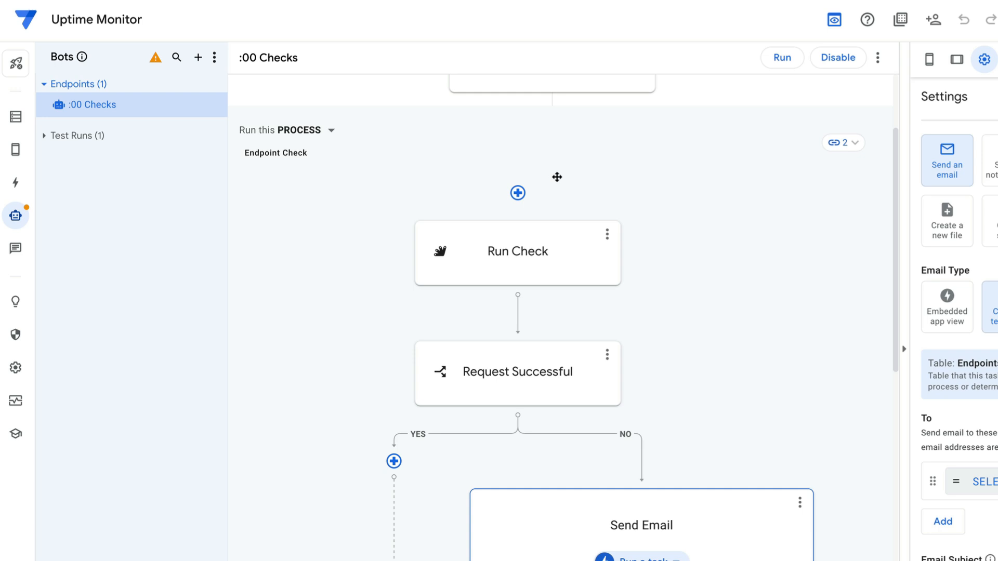
scroll(566, 294, down, 1)
scroll(567, 295, down, 1)
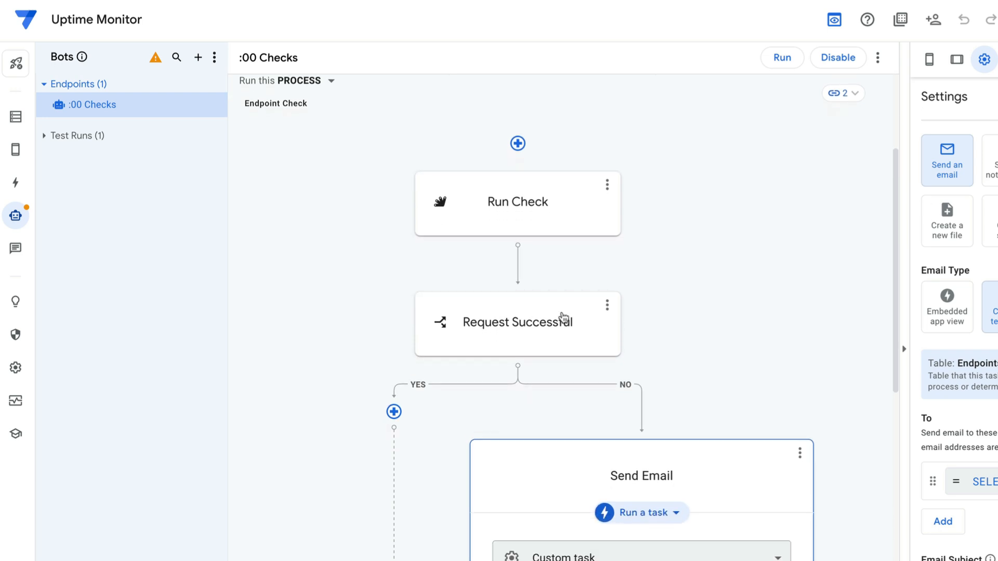
scroll(563, 321, down, 1)
scroll(539, 315, down, 5)
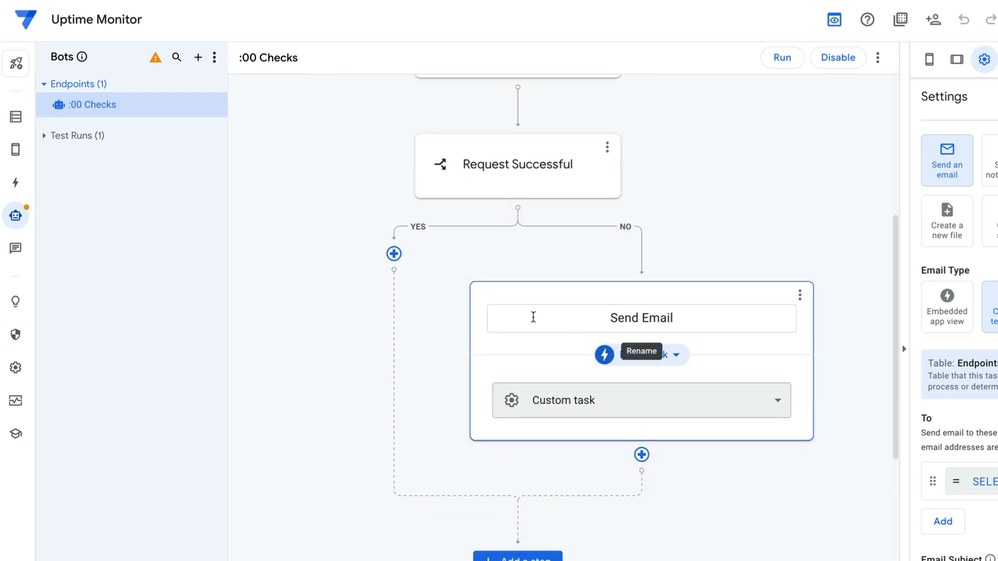
scroll(696, 376, down, 2)
scroll(696, 375, up, 6)
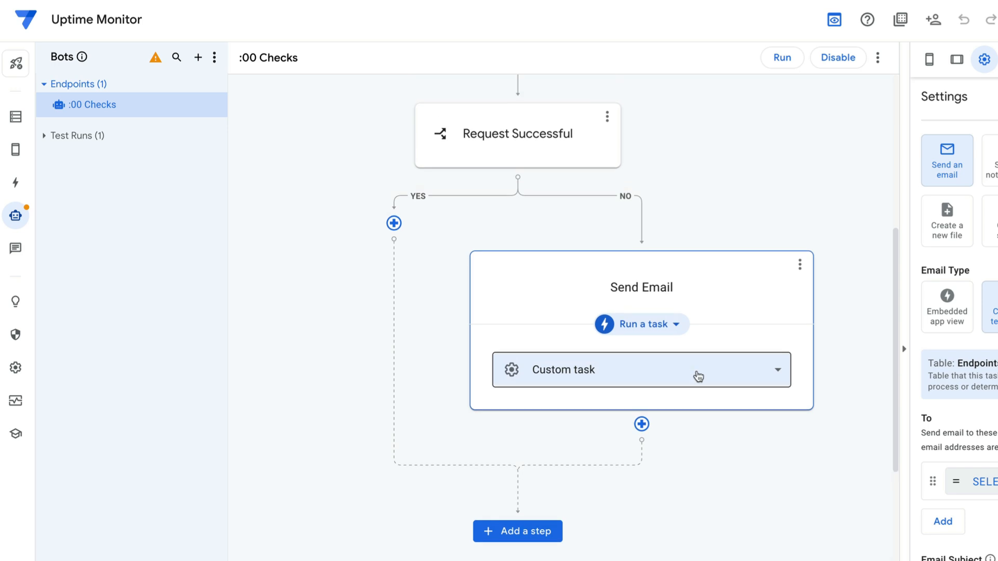
scroll(608, 461, down, 9)
scroll(608, 462, up, 2)
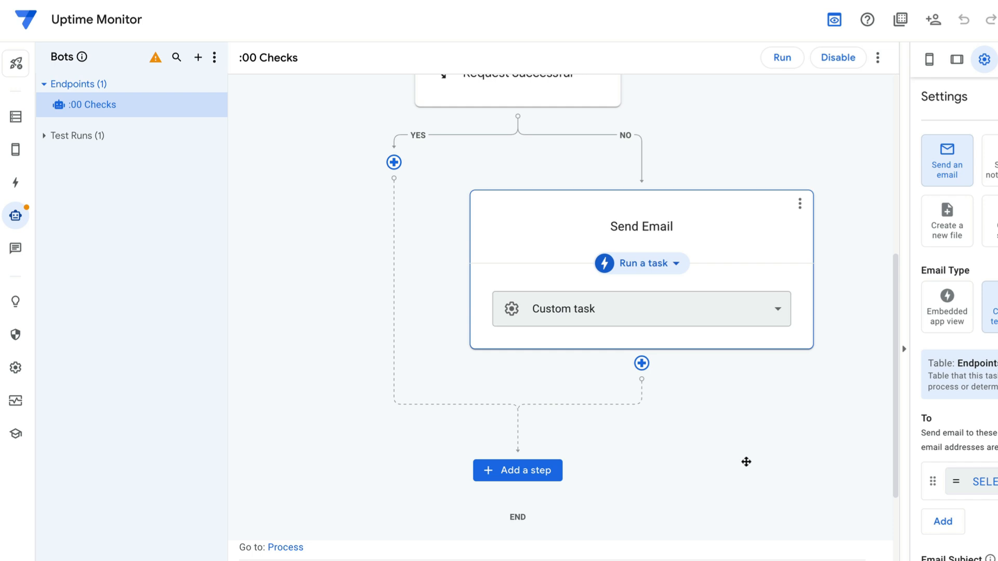
Step: Show the linking details of the Endpoint Check process to see where it is reused
scroll(746, 462, up, 10)
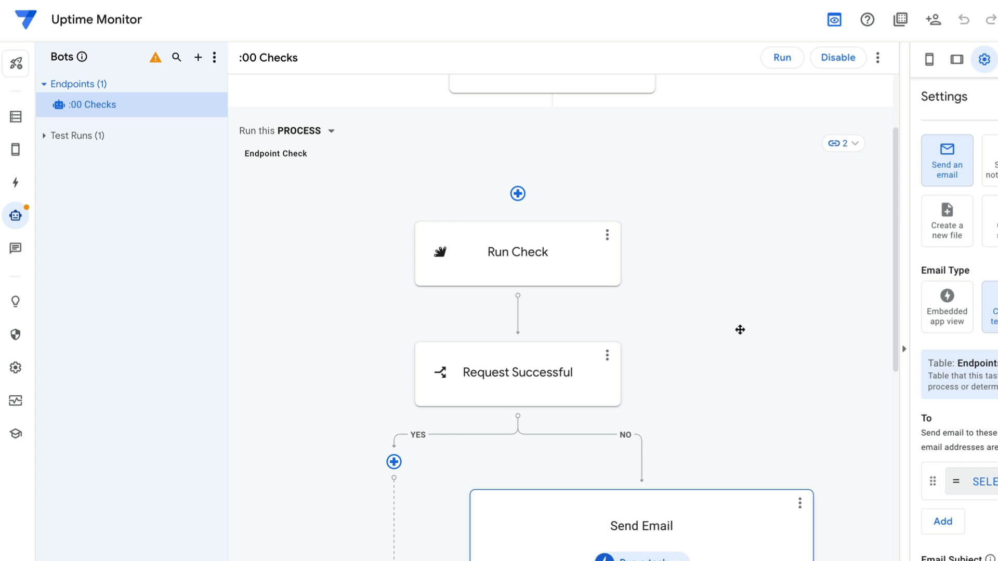
scroll(854, 190, up, 1)
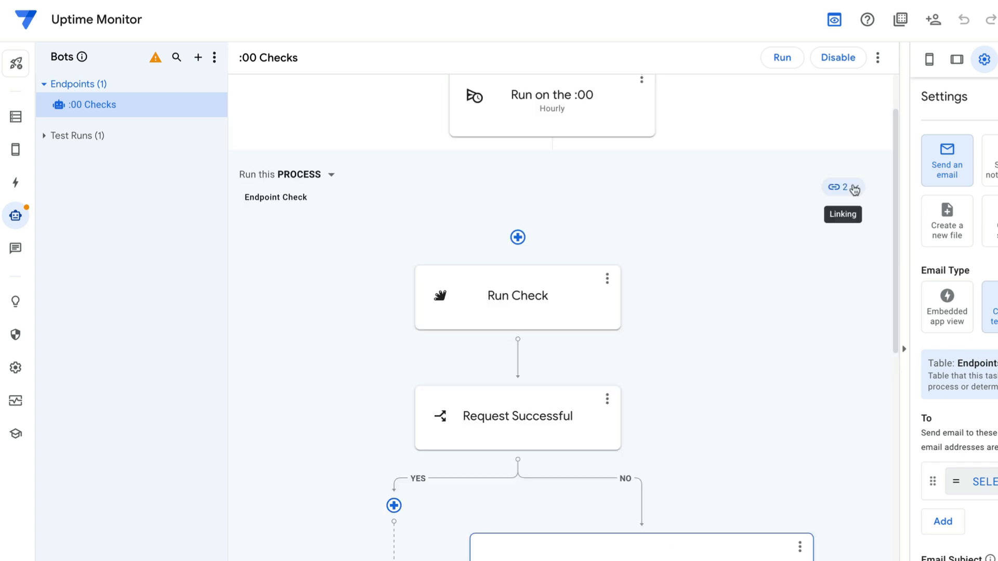
click(855, 190)
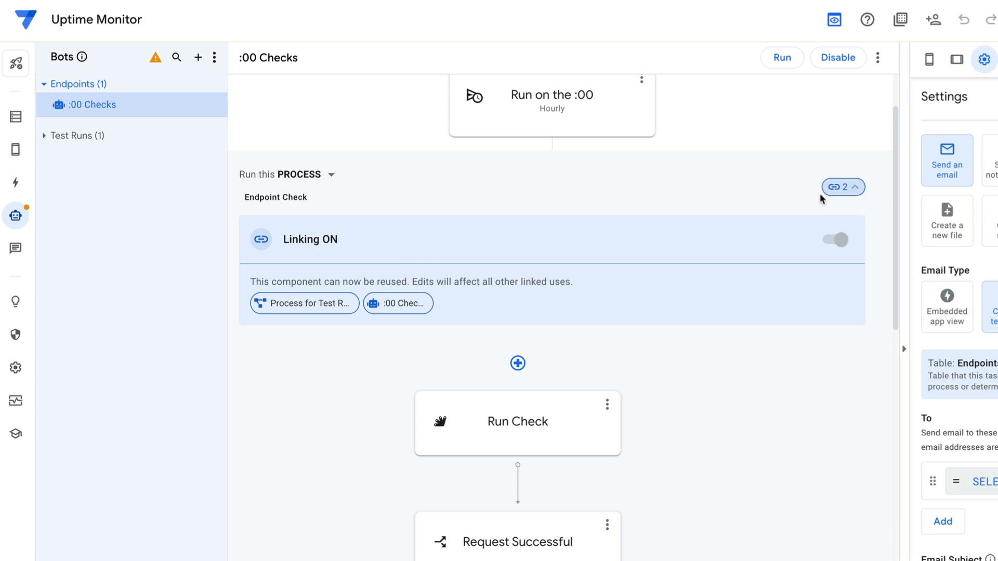
mouse_move(826, 228)
Step: Create a new bot and give it a newly created event
click(197, 57)
click(408, 436)
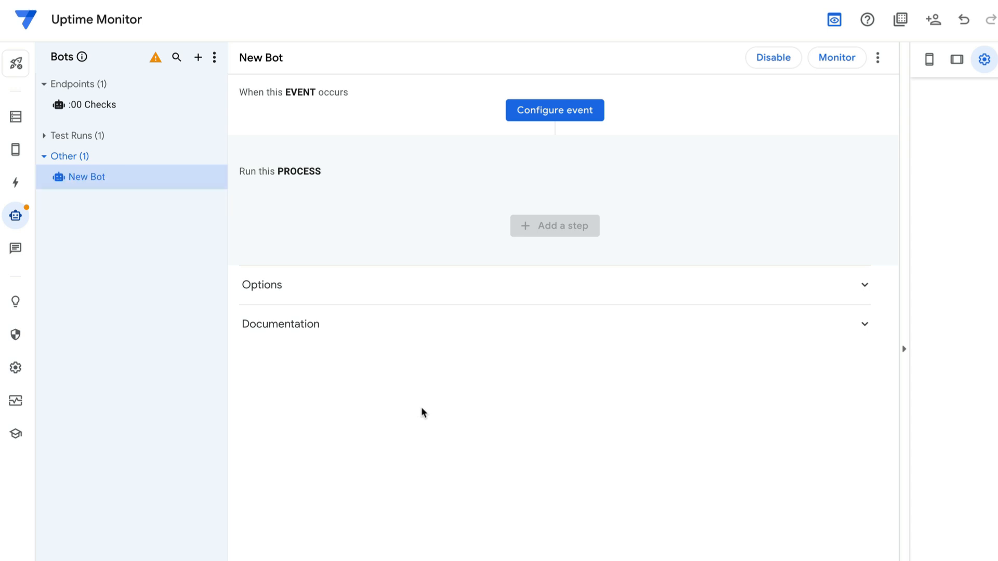
click(580, 116)
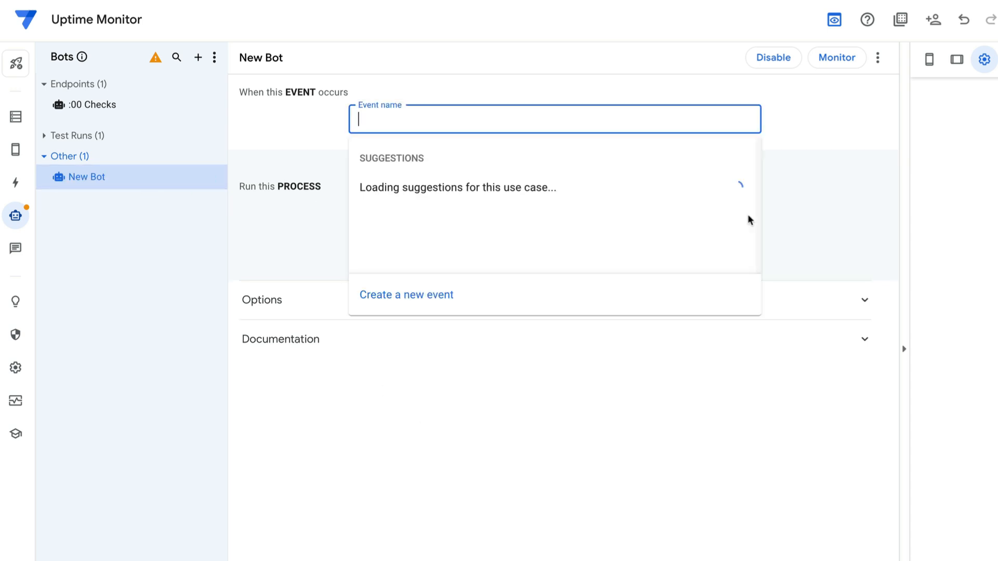
click(491, 295)
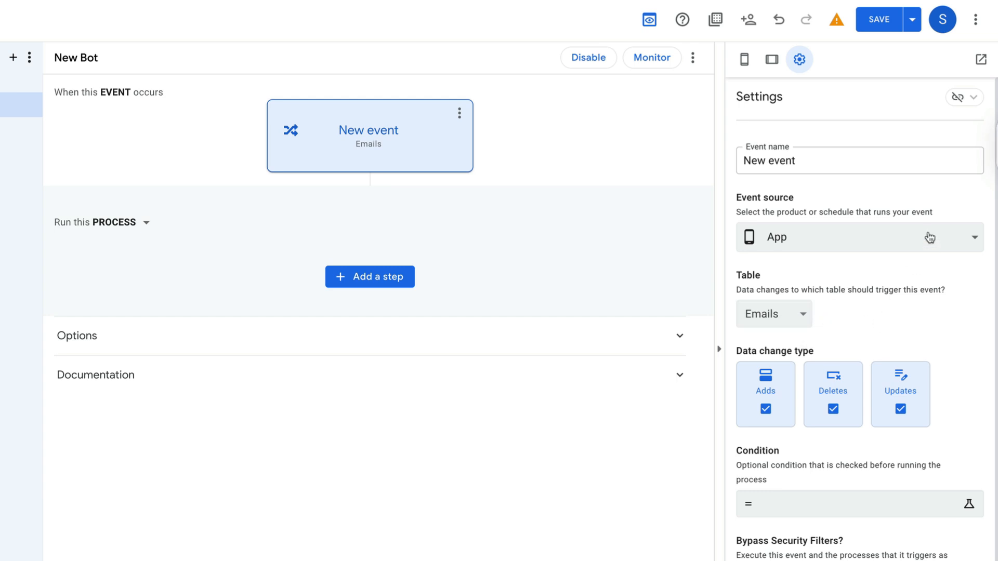
Step: Turn on linking for the new event and view it among the linkable events
click(970, 104)
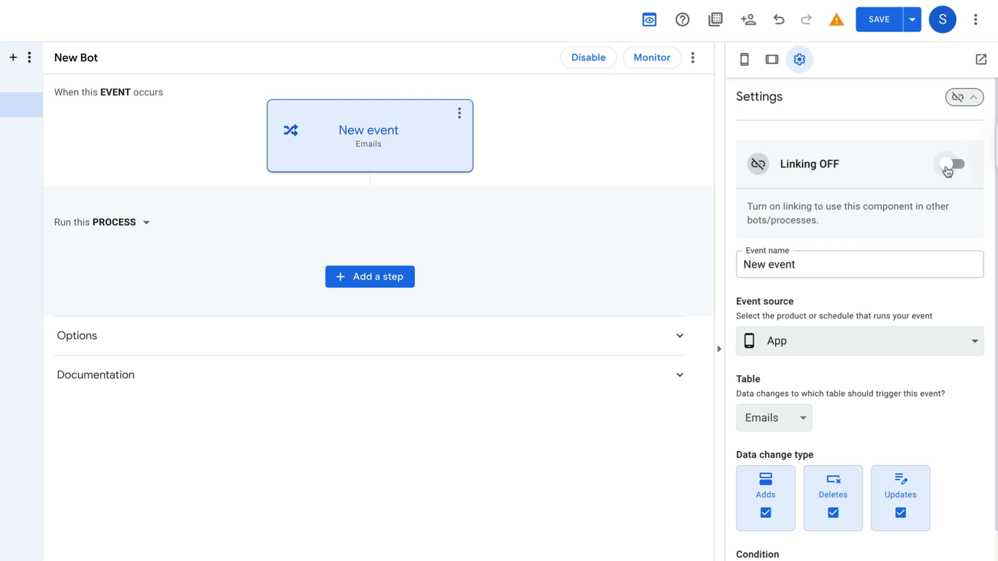
click(957, 166)
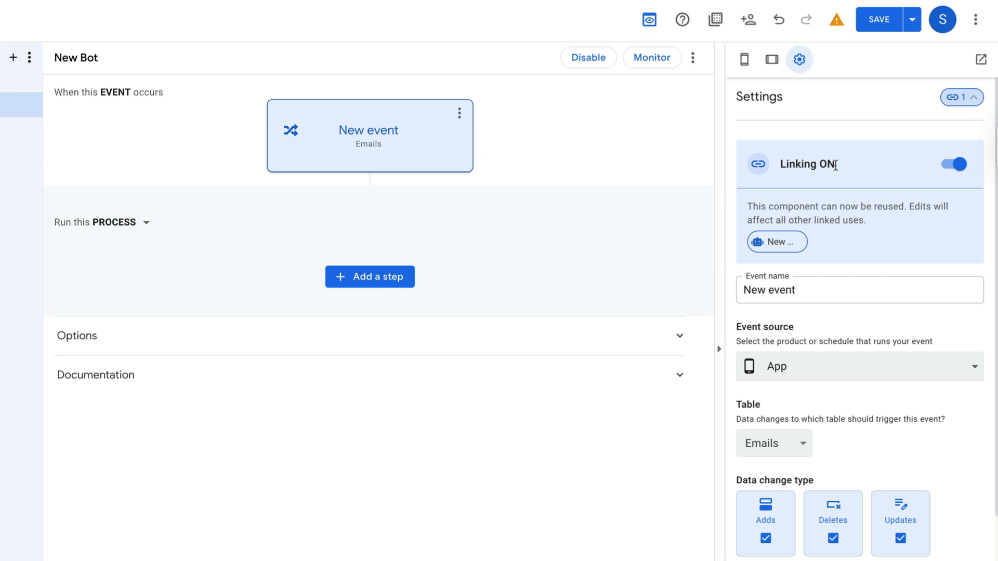
mouse_move(14, 218)
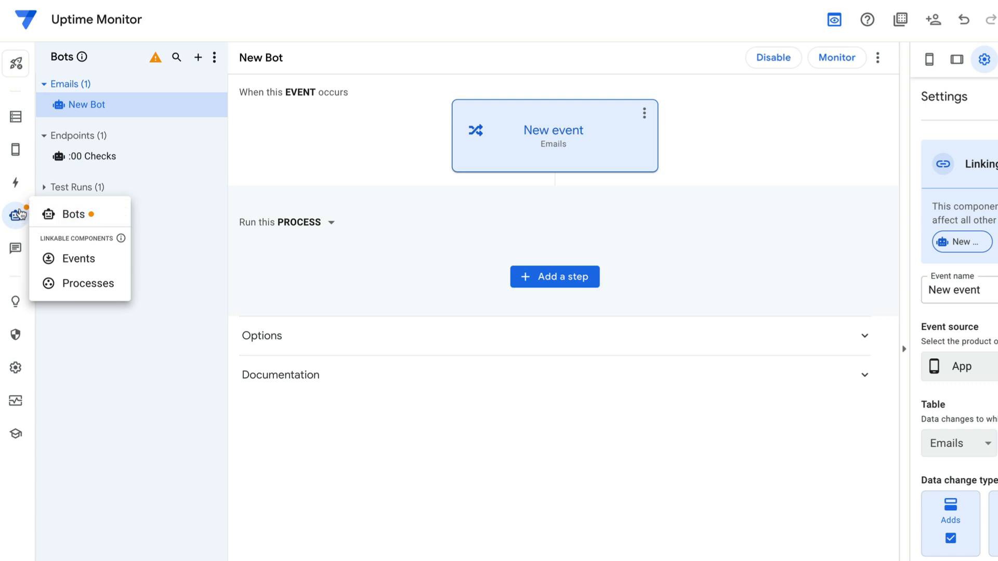
click(76, 260)
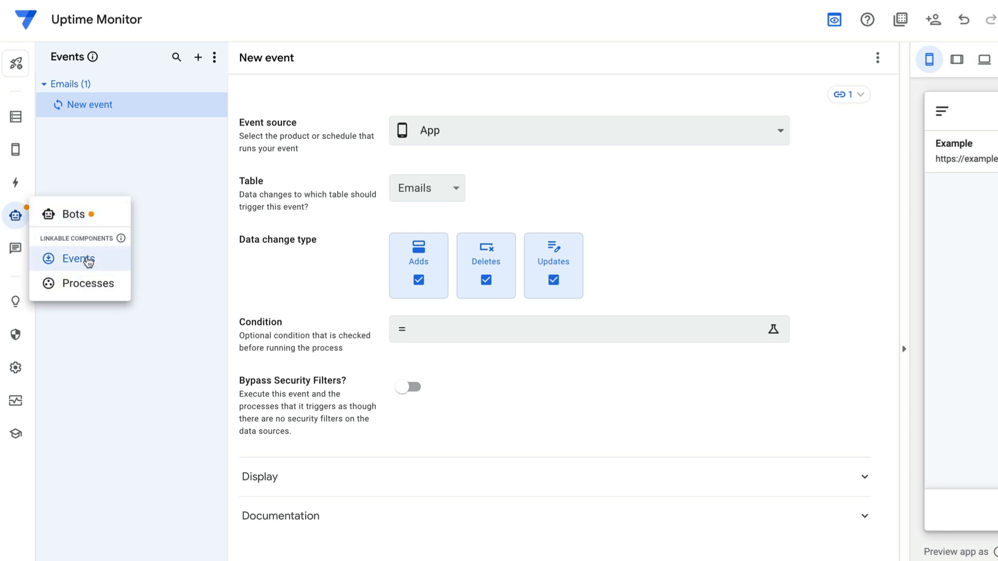
Step: Open the linkable processes and look through the Endpoint Check process
click(90, 282)
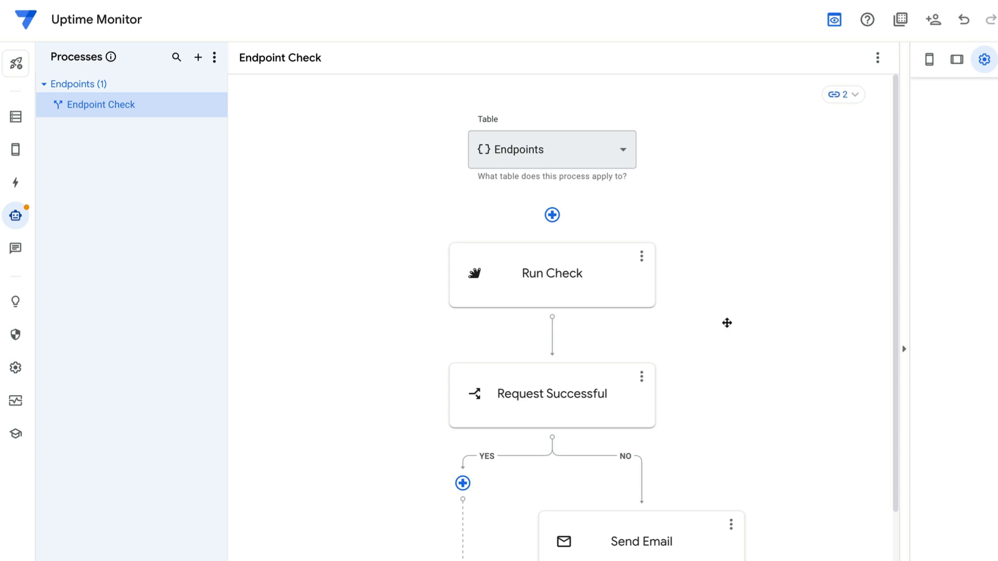
scroll(726, 323, down, 4)
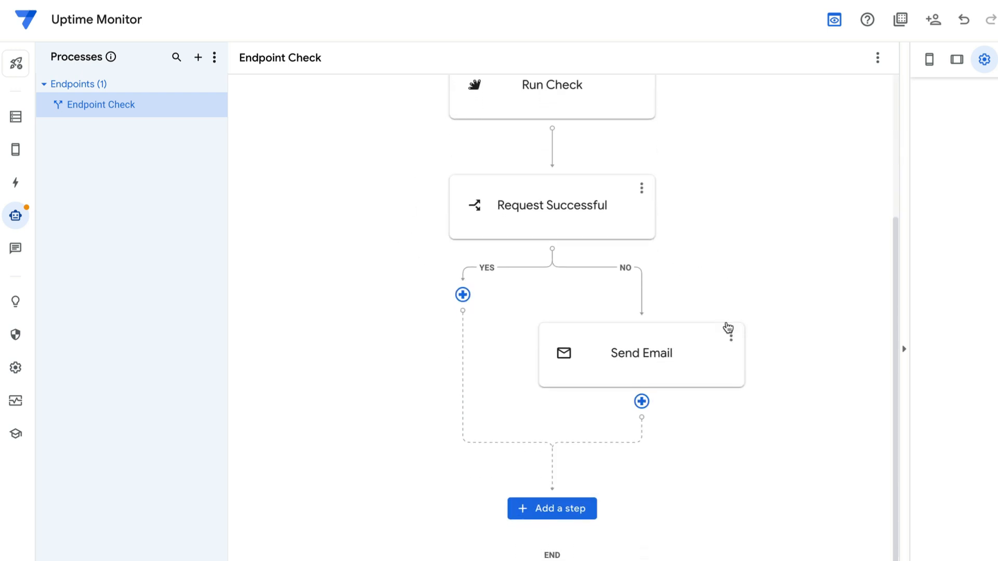
scroll(728, 327, up, 4)
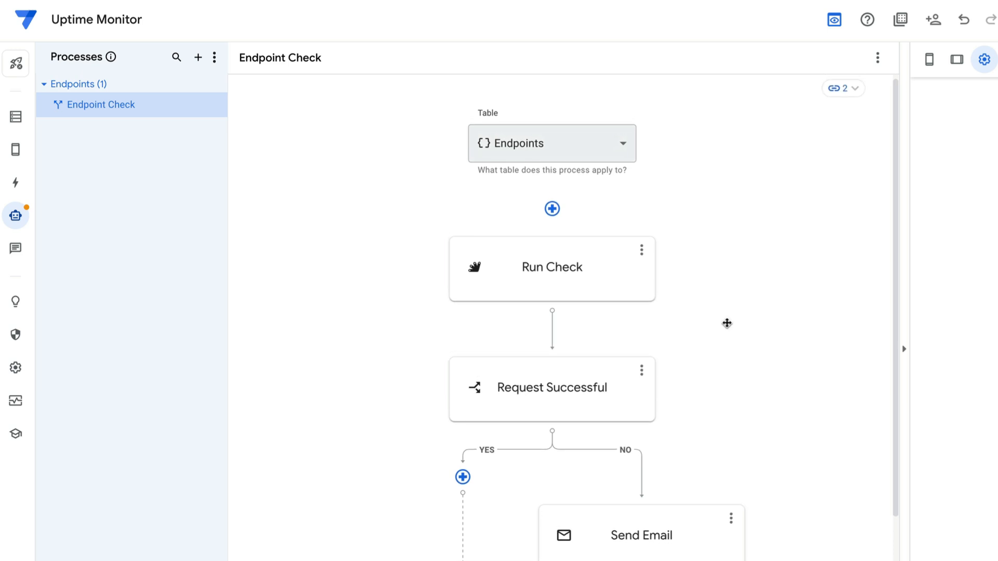
Step: Return to the bots list and create another new bot
mouse_move(13, 214)
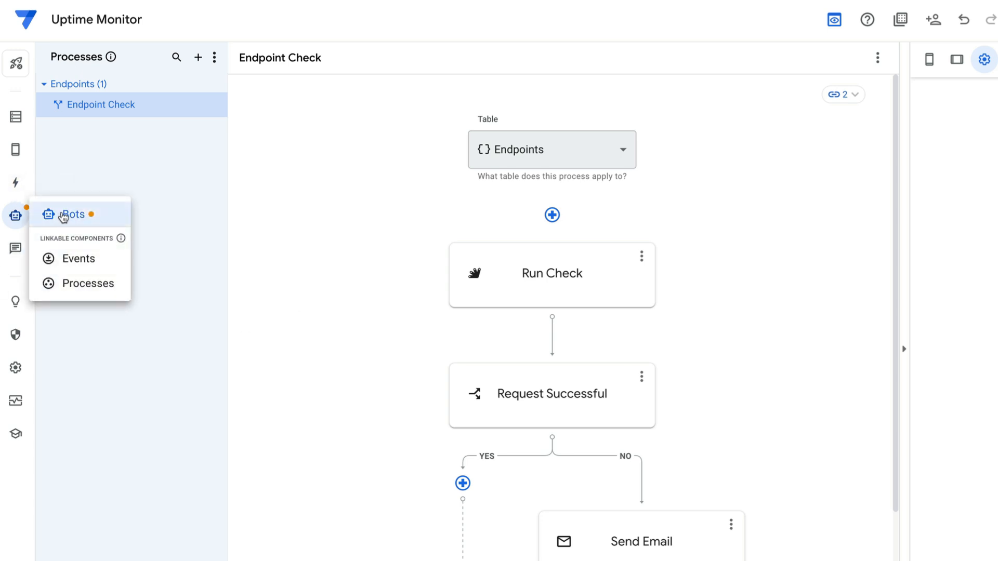
click(64, 215)
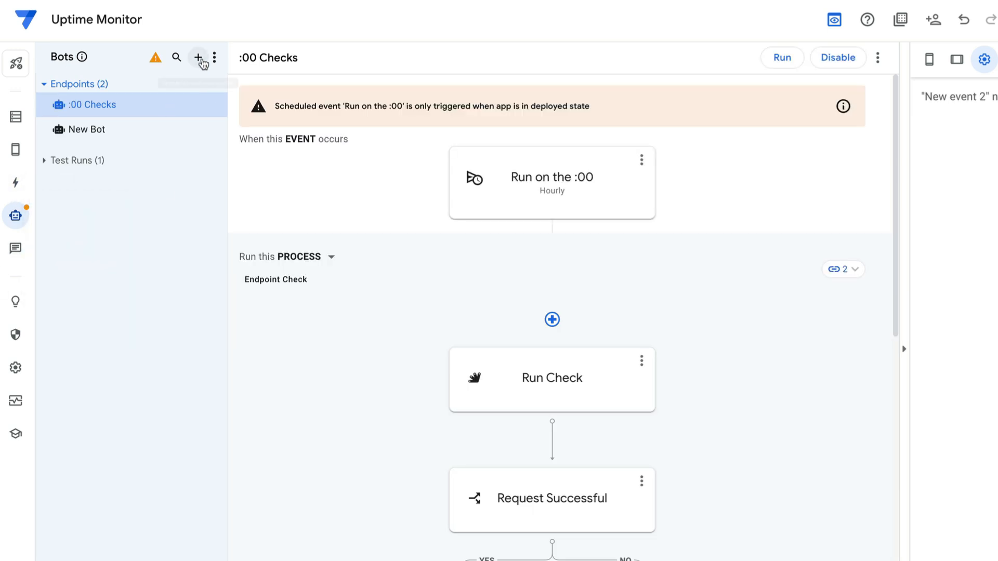
click(198, 59)
click(423, 435)
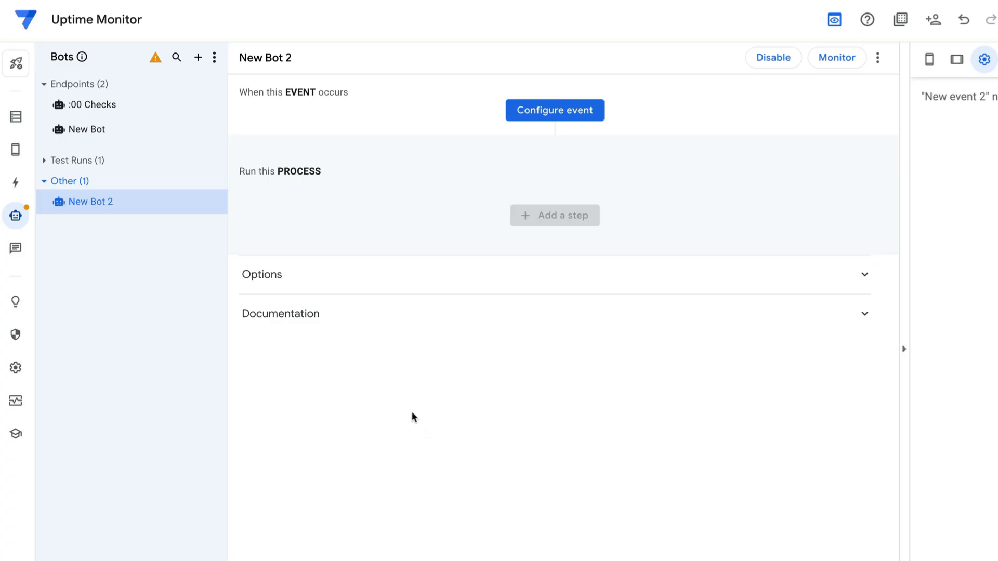
Step: Review the event and process of the :00 Checks bot, and return to New Bot 2
click(91, 104)
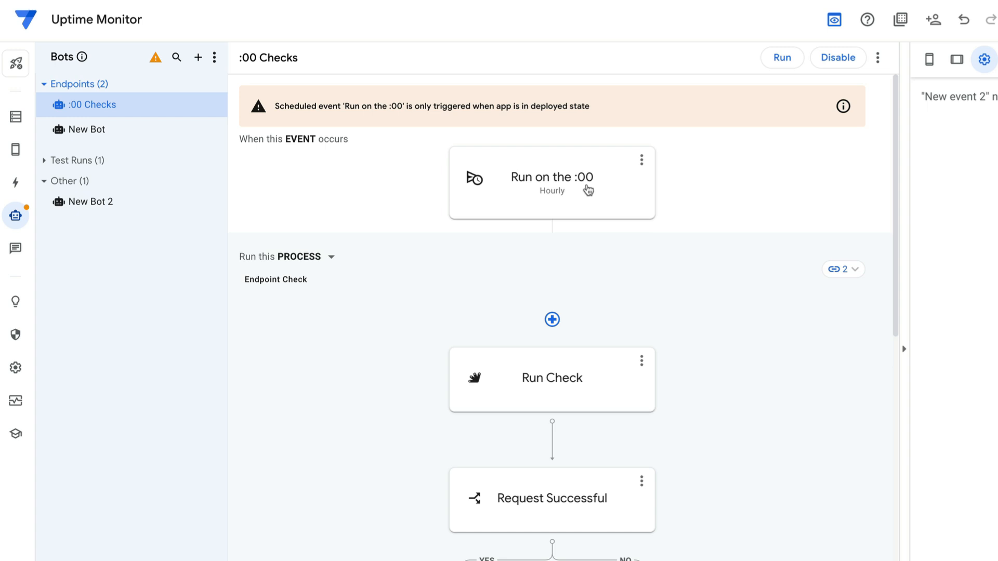
scroll(645, 322, down, 8)
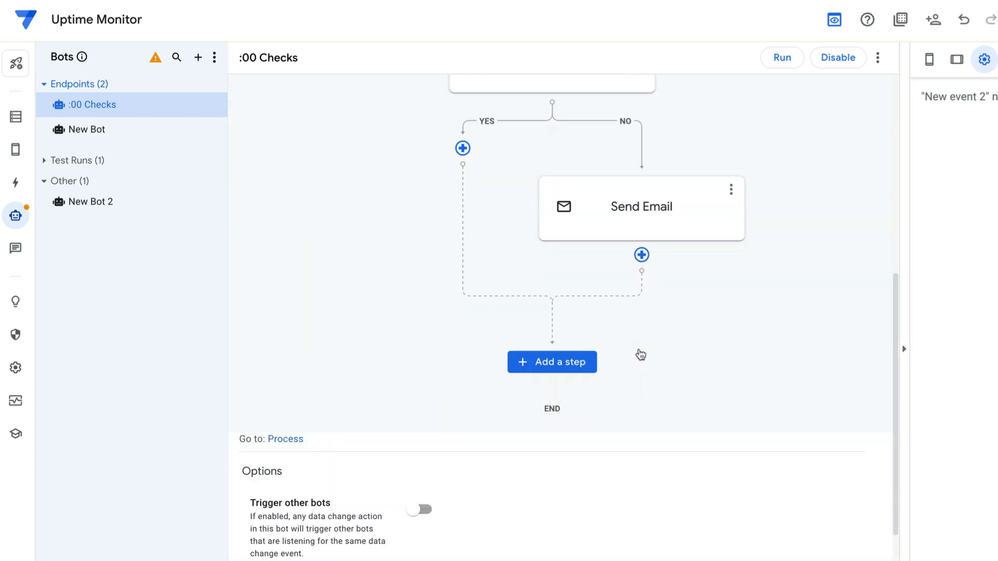
scroll(641, 355, up, 7)
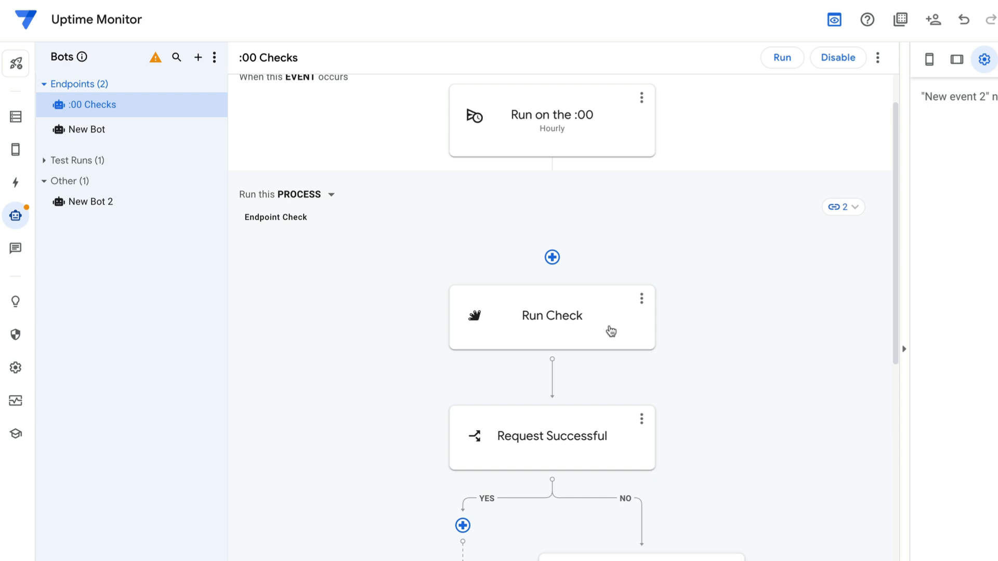
click(97, 208)
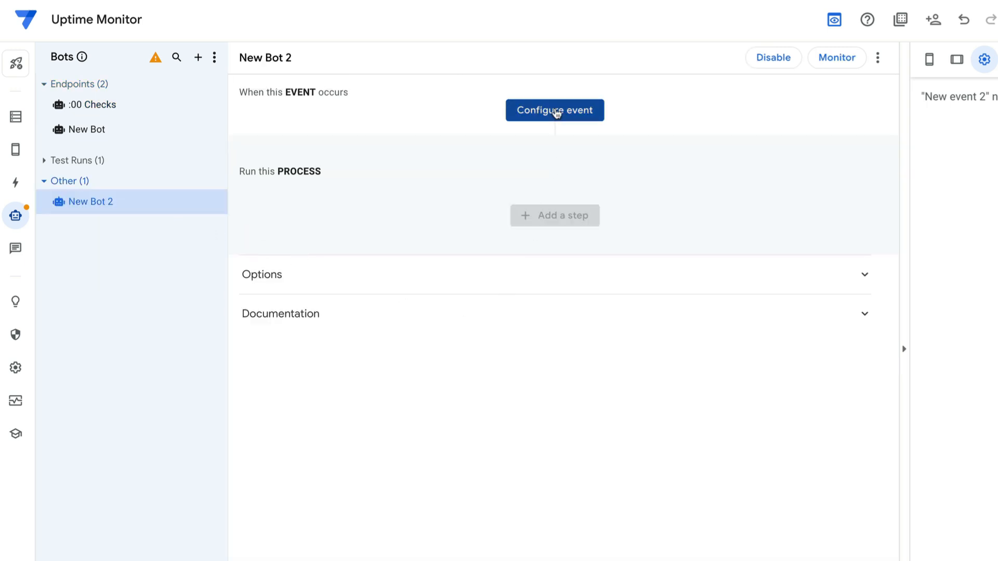
Step: Create a new event for New Bot 2 and set its event source to Scheduled
click(556, 113)
click(408, 292)
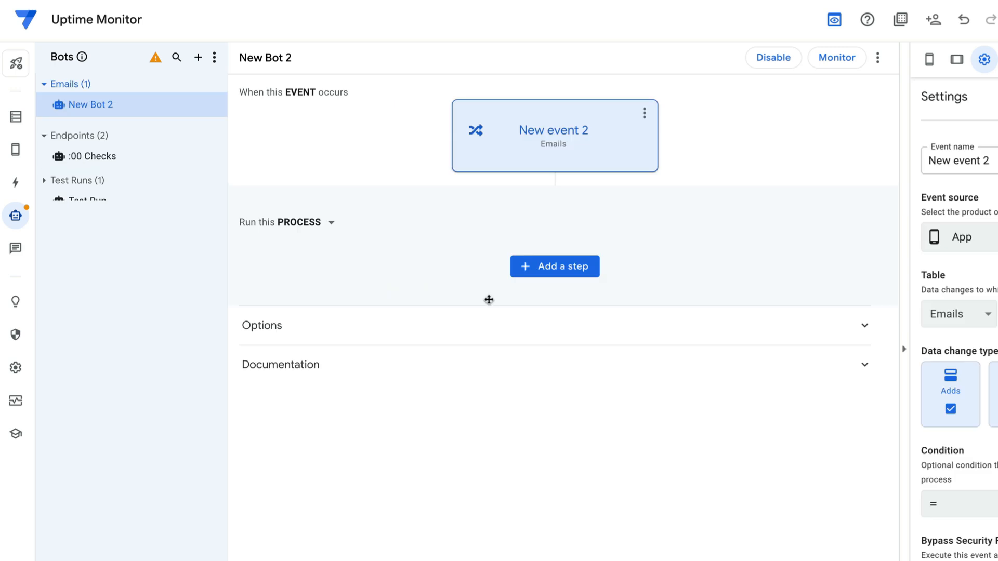
click(977, 237)
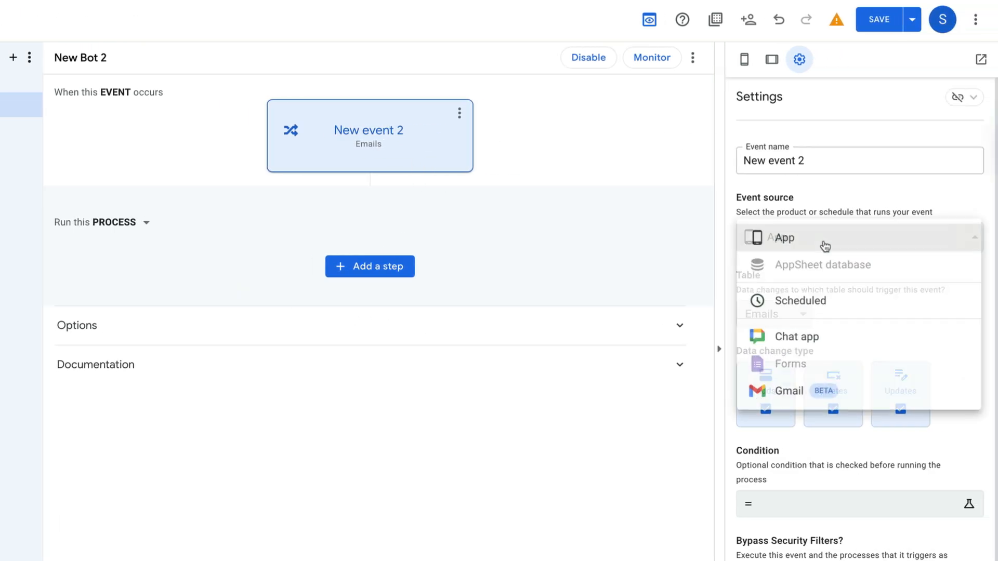
click(811, 304)
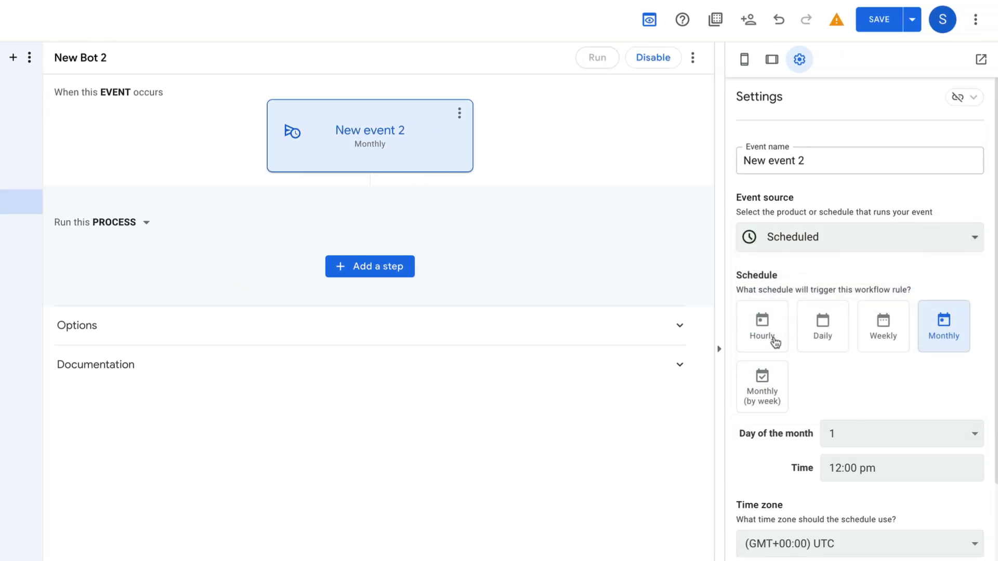
Step: Schedule the event hourly at minute 15 of the hour and turn on For Each Row In Table
click(775, 342)
scroll(831, 411, down, 1)
double_click(838, 409)
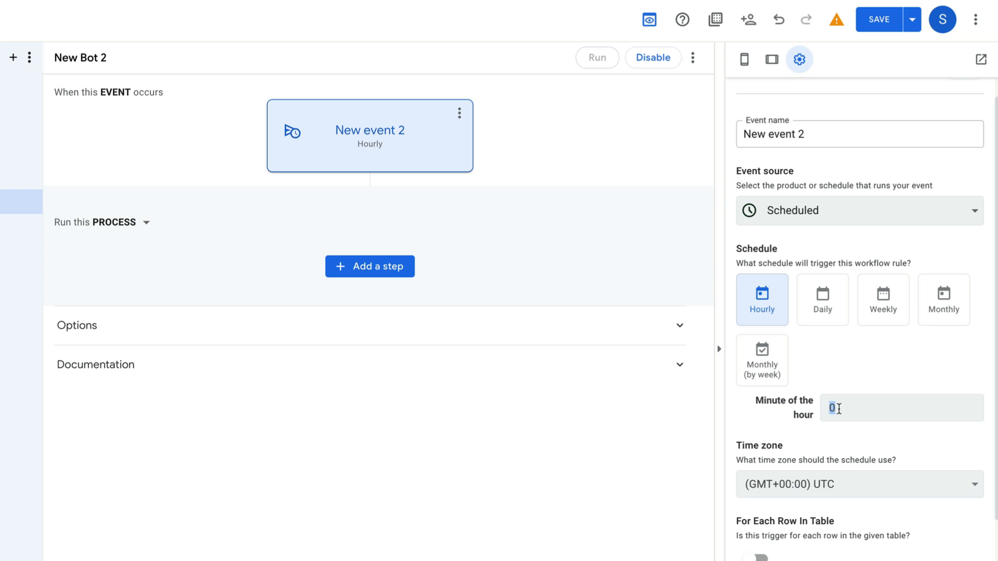
text(15)
scroll(873, 447, down, 3)
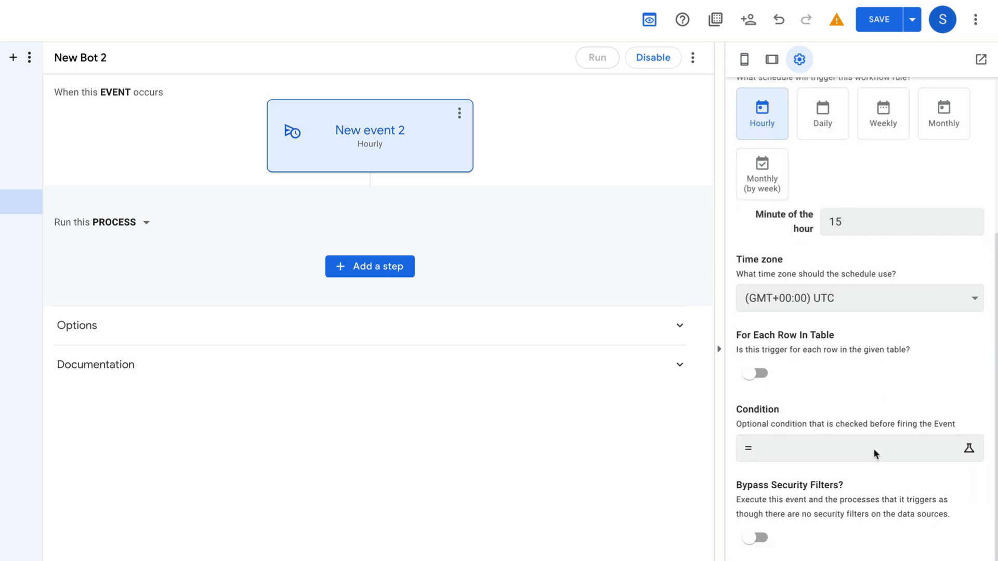
click(759, 373)
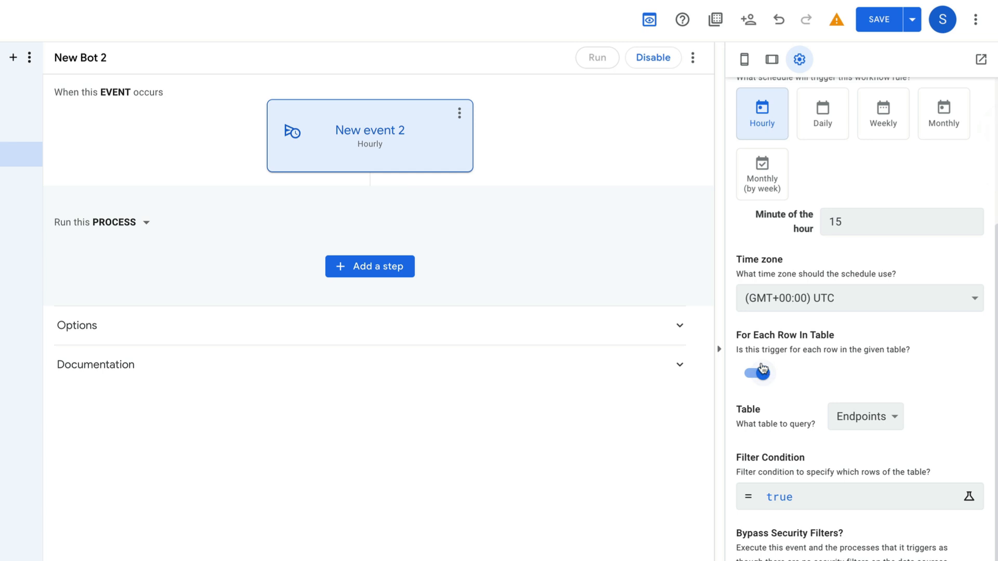
Step: Set New Bot 2 to run the existing Endpoint Check process and look over its steps
click(519, 276)
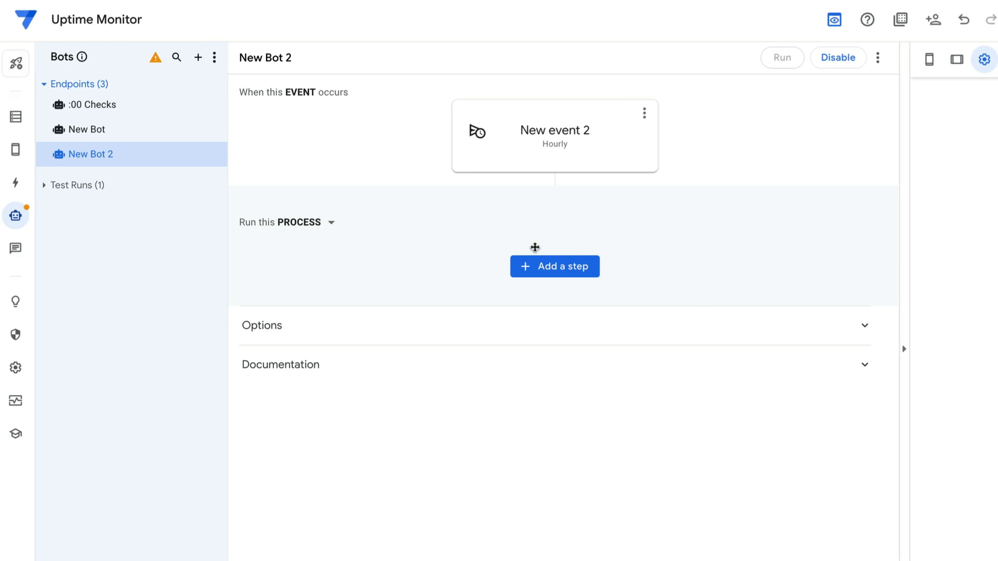
click(333, 223)
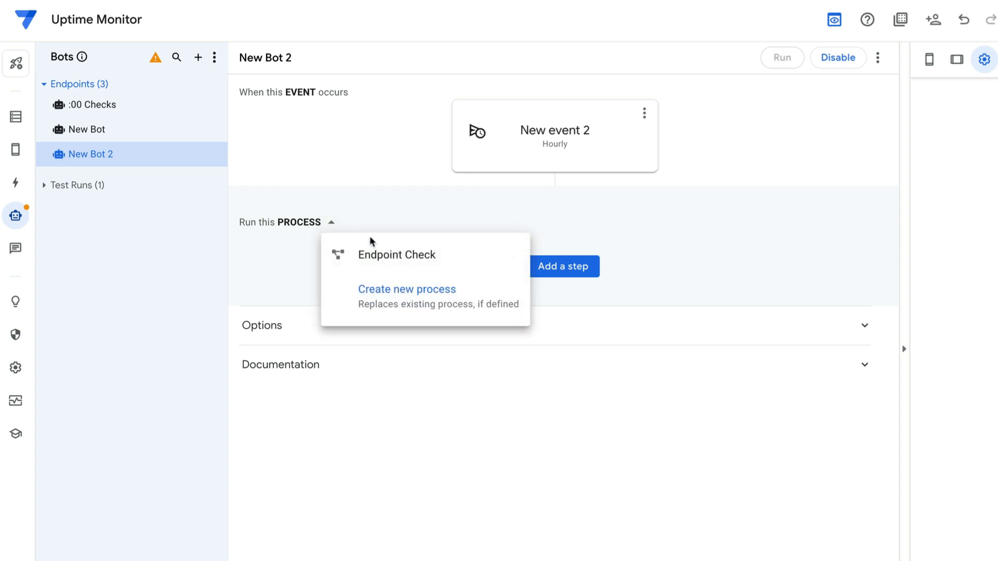
click(411, 254)
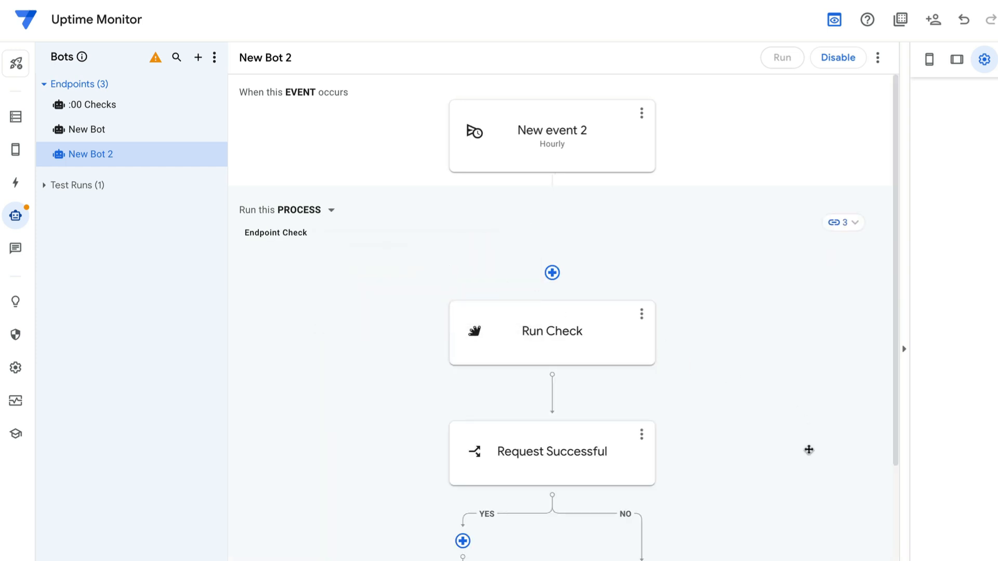
scroll(808, 448, down, 3)
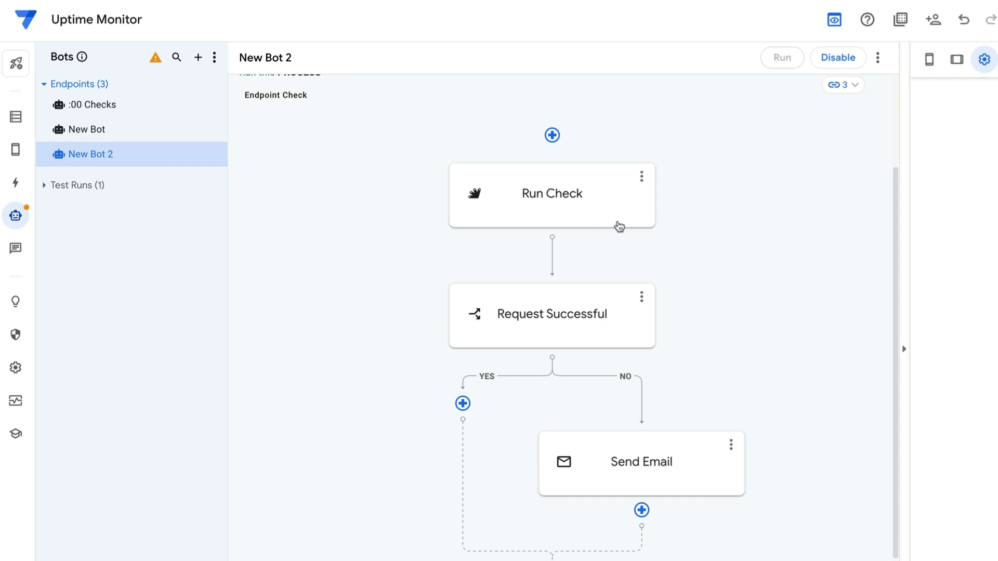
Step: Review the Endpoint Check process and its table among the linkable processes
mouse_move(16, 215)
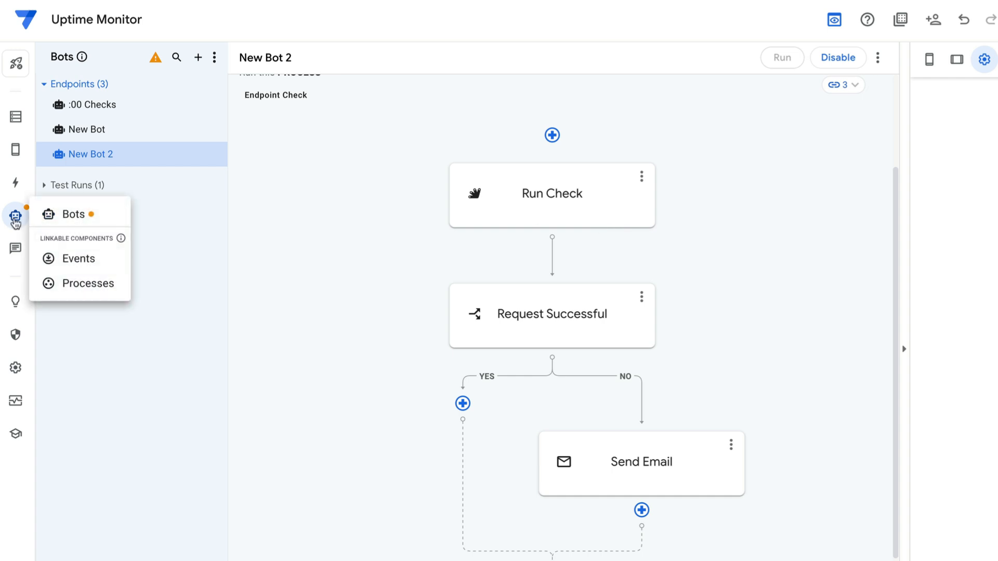
click(87, 286)
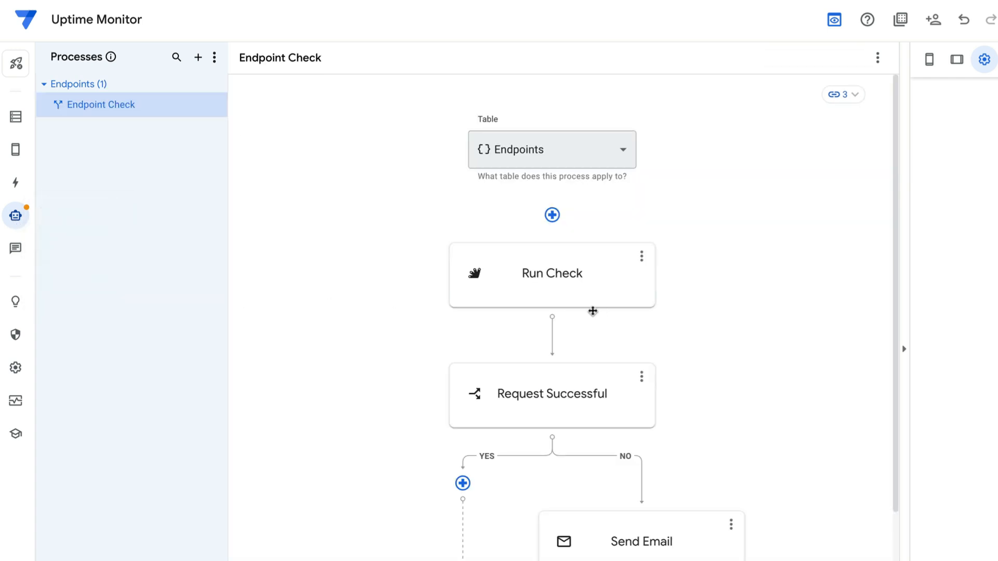
mouse_move(16, 215)
click(83, 283)
scroll(330, 302, down, 2)
scroll(330, 302, up, 2)
scroll(330, 301, up, 1)
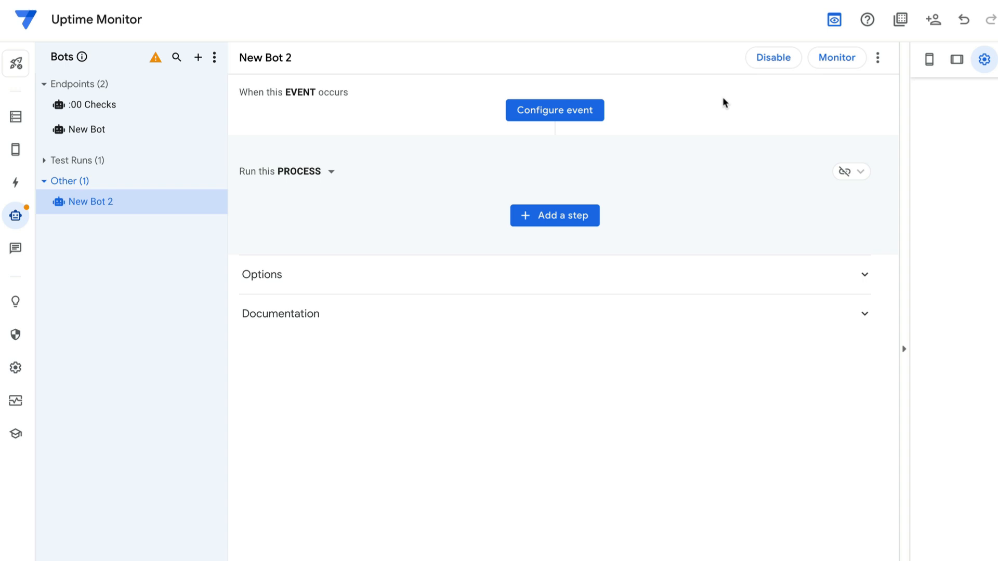
Step: Assign Shared Event to New Bot 2 and add a new task step that reuses Shared Task
click(584, 109)
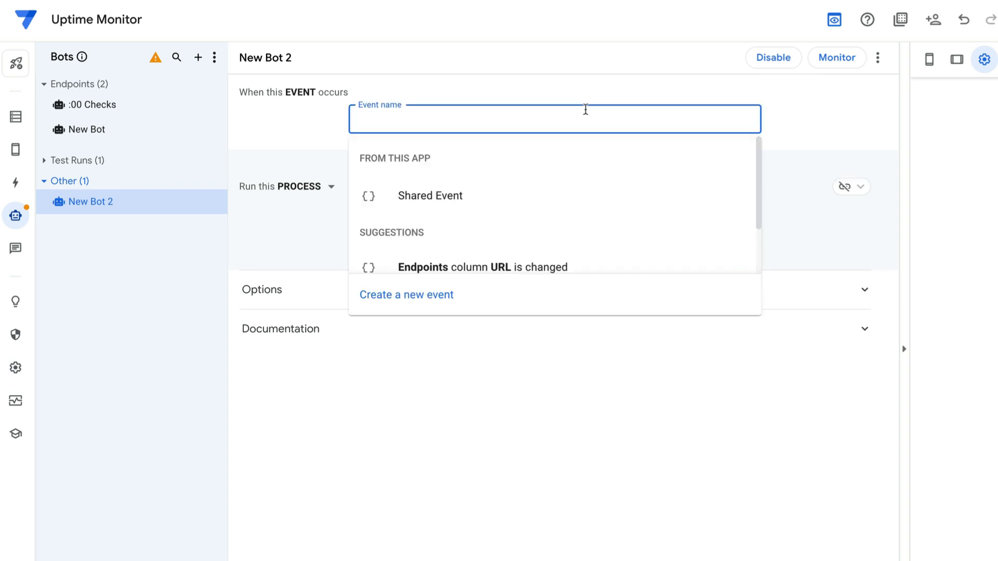
click(464, 196)
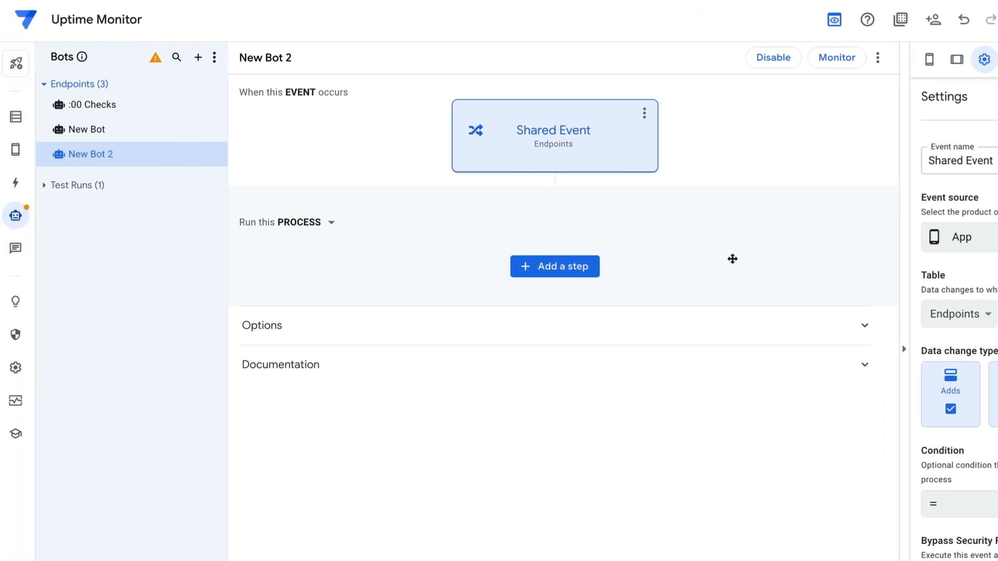
click(587, 269)
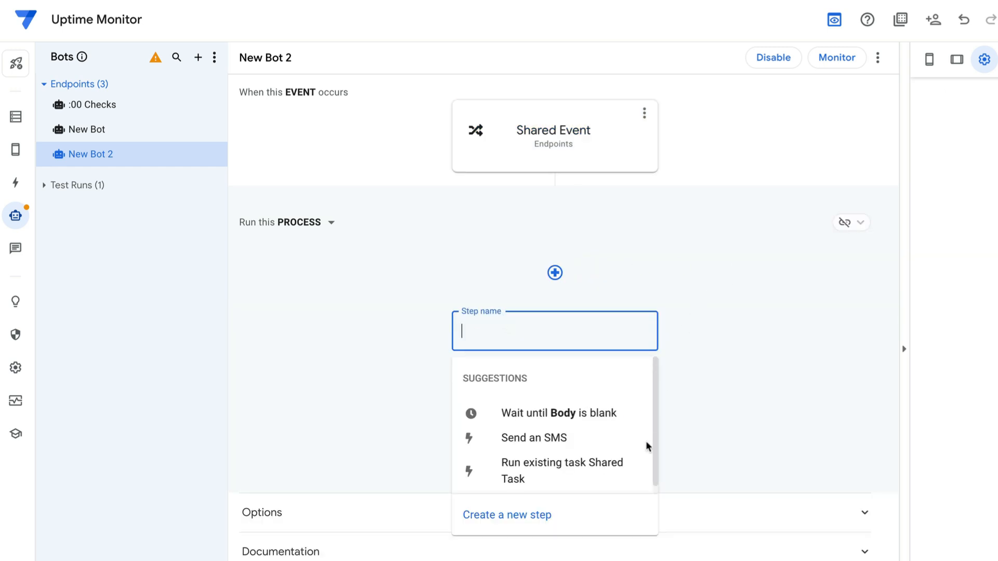
click(579, 512)
click(564, 347)
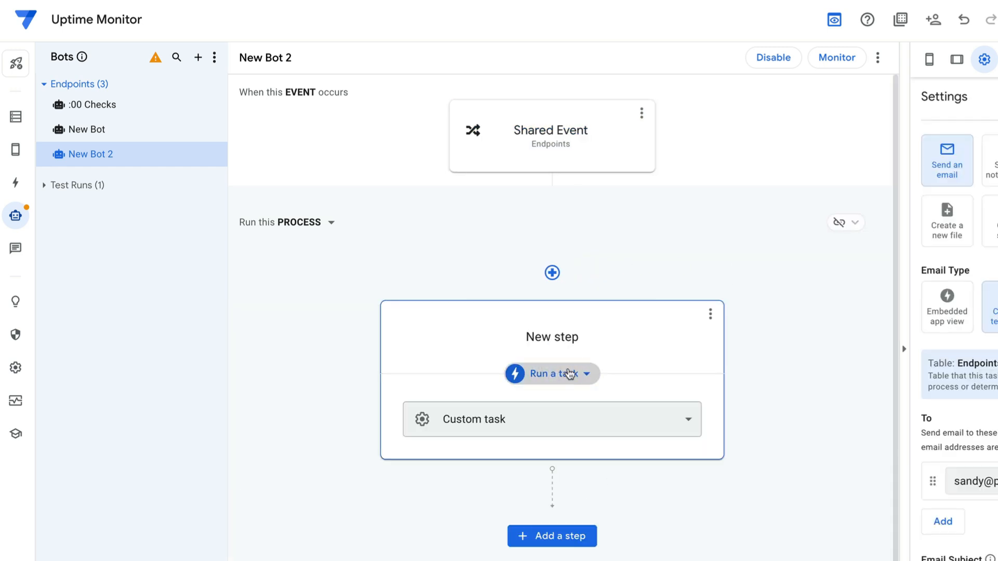
click(530, 427)
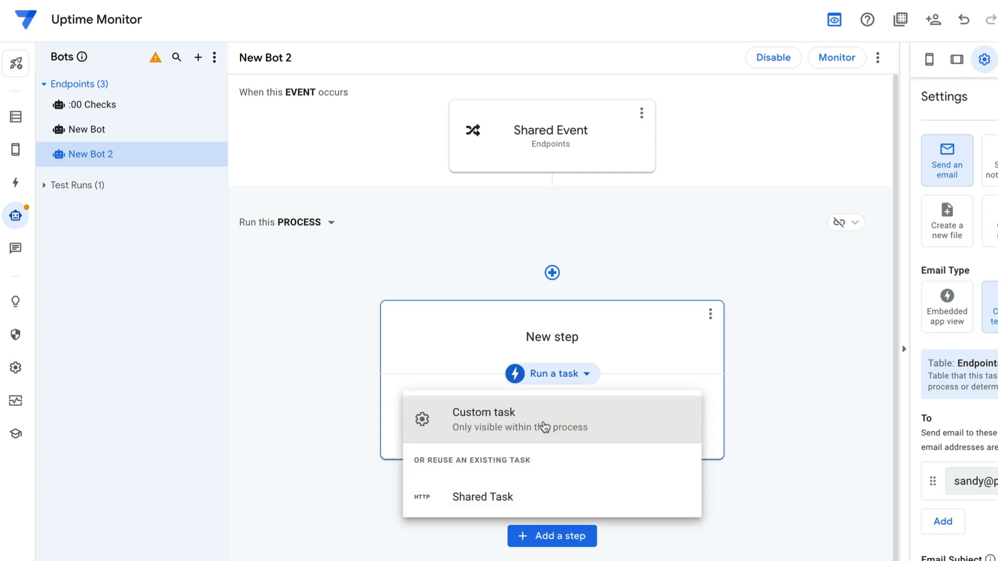
click(495, 500)
click(651, 409)
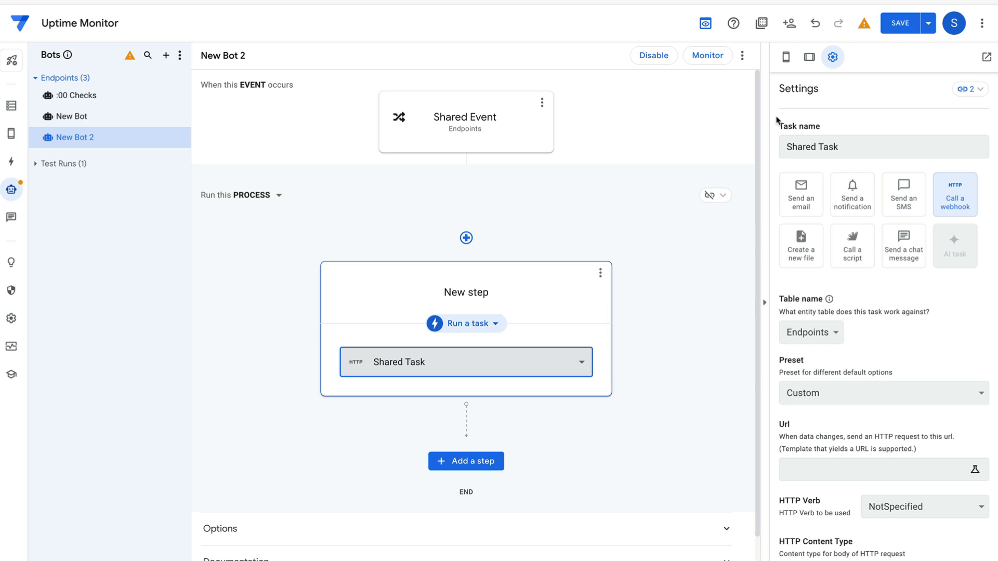
Step: Compare the table settings of Shared Event and of the step's Shared Task
click(480, 121)
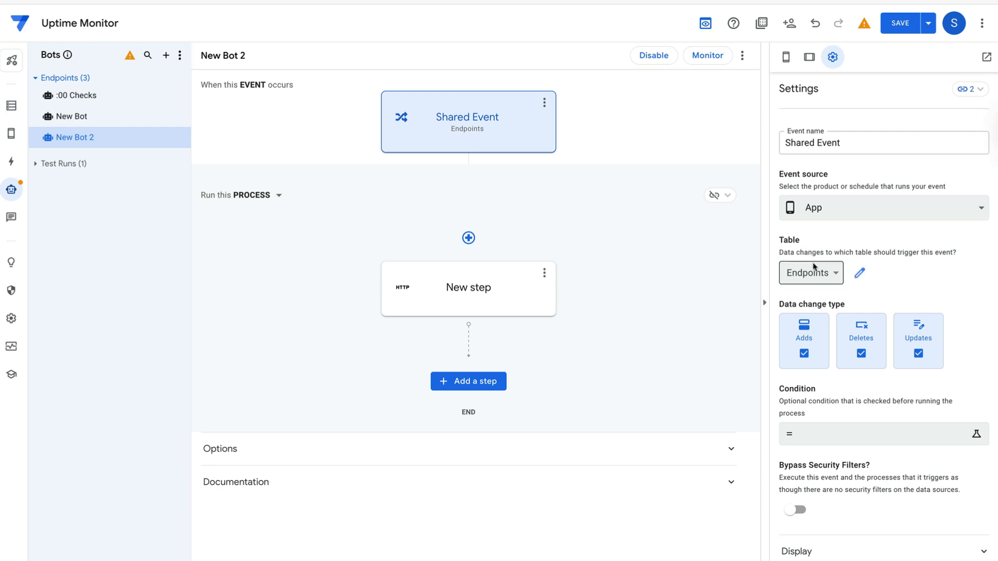
click(461, 304)
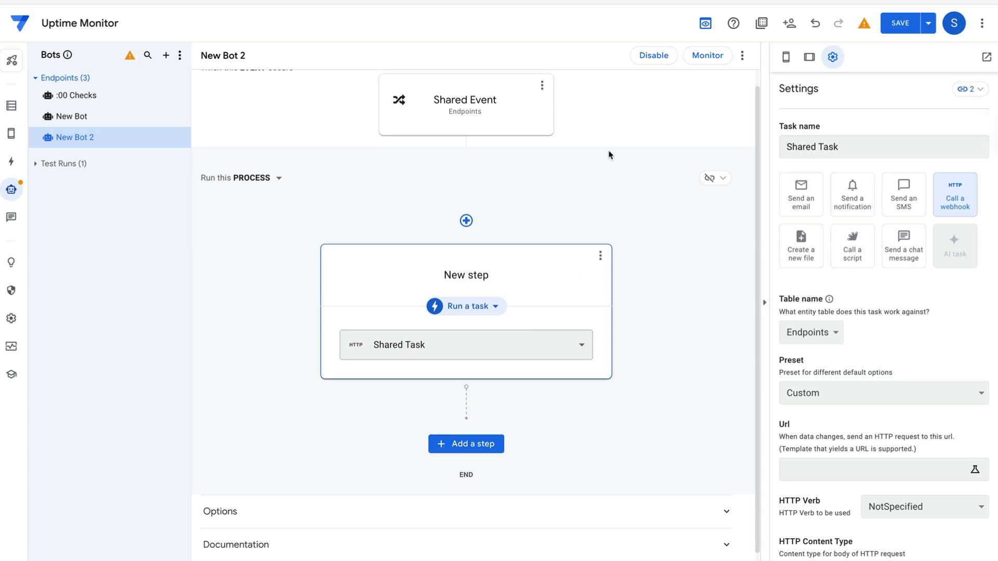
Step: Remove Shared Event and delete the Shared Task step from New Bot 2
scroll(608, 154, up, 1)
click(541, 103)
click(554, 148)
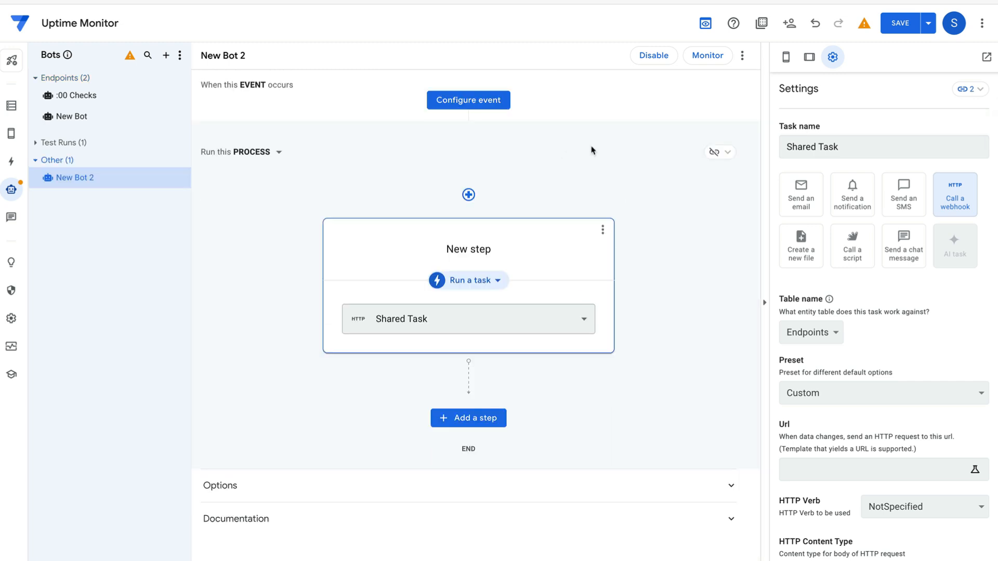
click(499, 102)
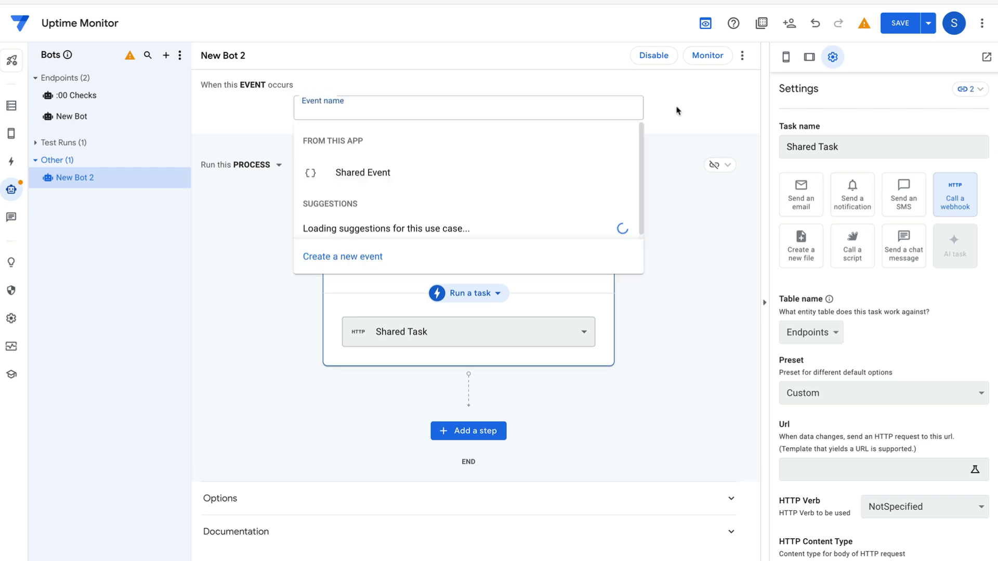
key(Escape)
click(602, 230)
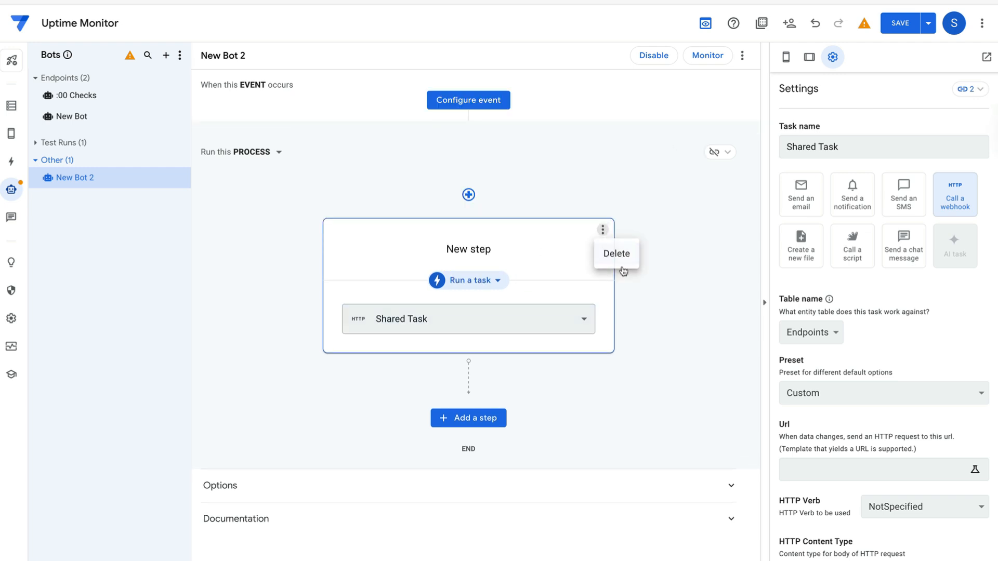
click(617, 252)
Step: Create a new event for New Bot 2 and set its table to Emails
click(455, 98)
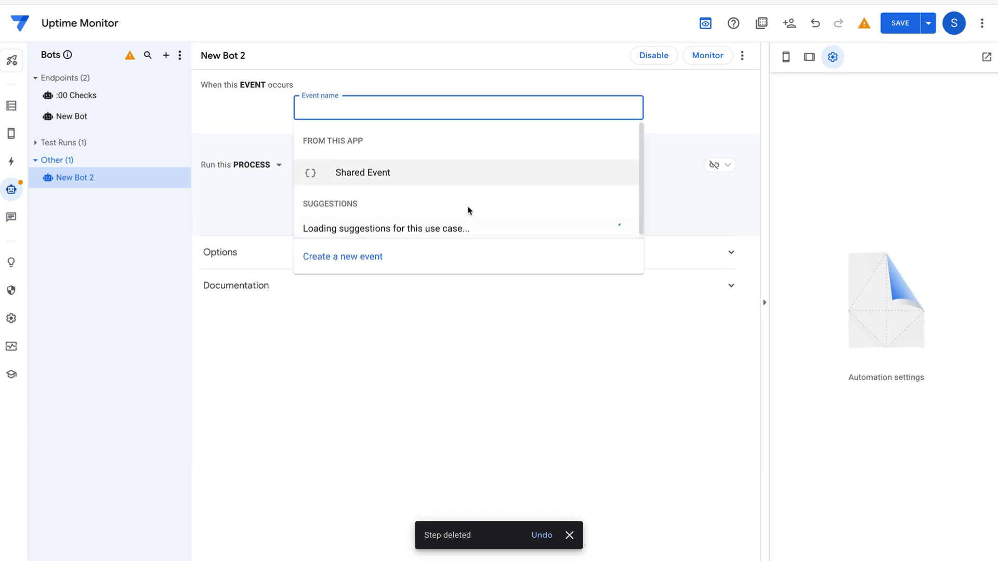
click(362, 259)
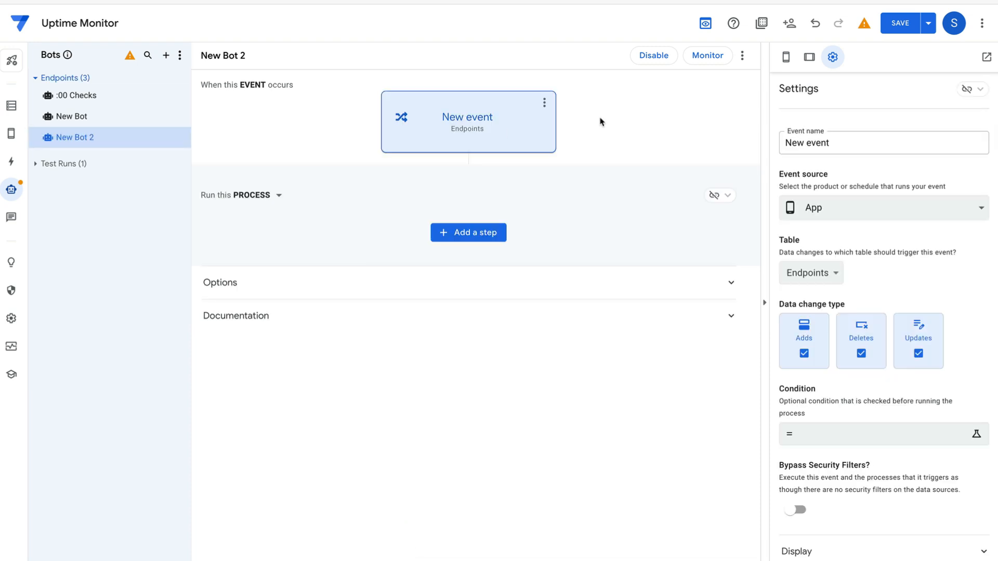
click(813, 271)
click(805, 259)
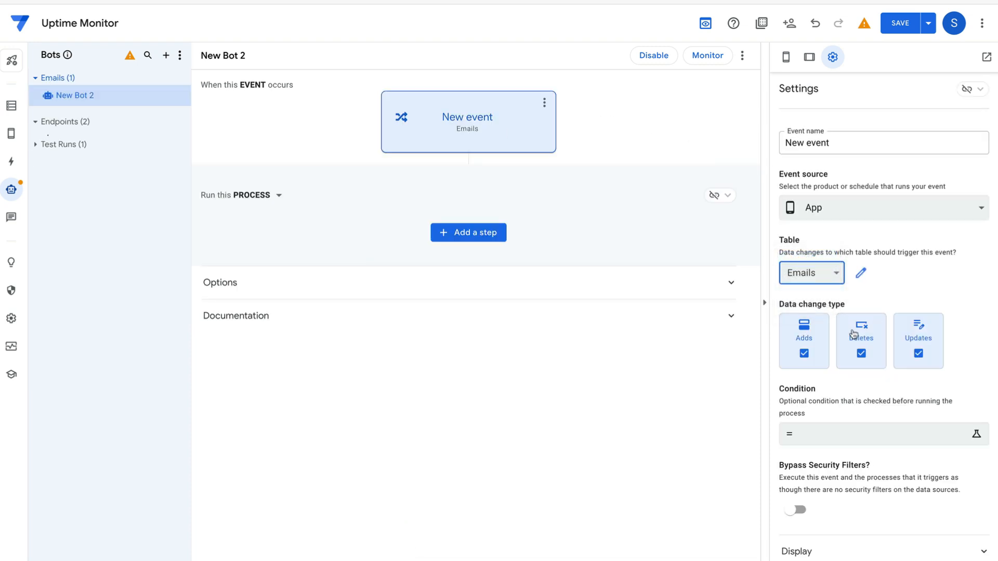
Step: Add a new step that runs a custom task and check which existing tasks can be reused
click(481, 240)
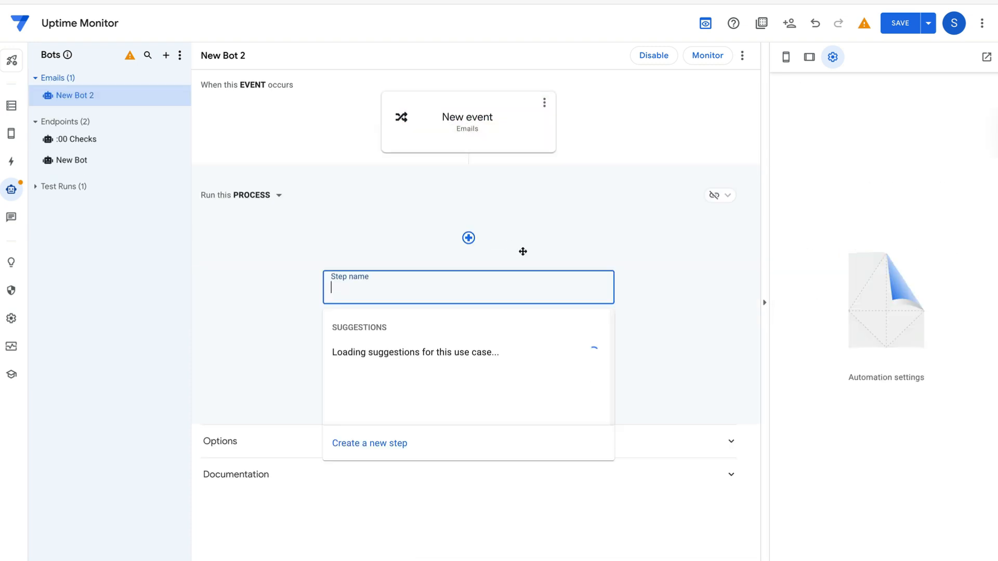
click(381, 443)
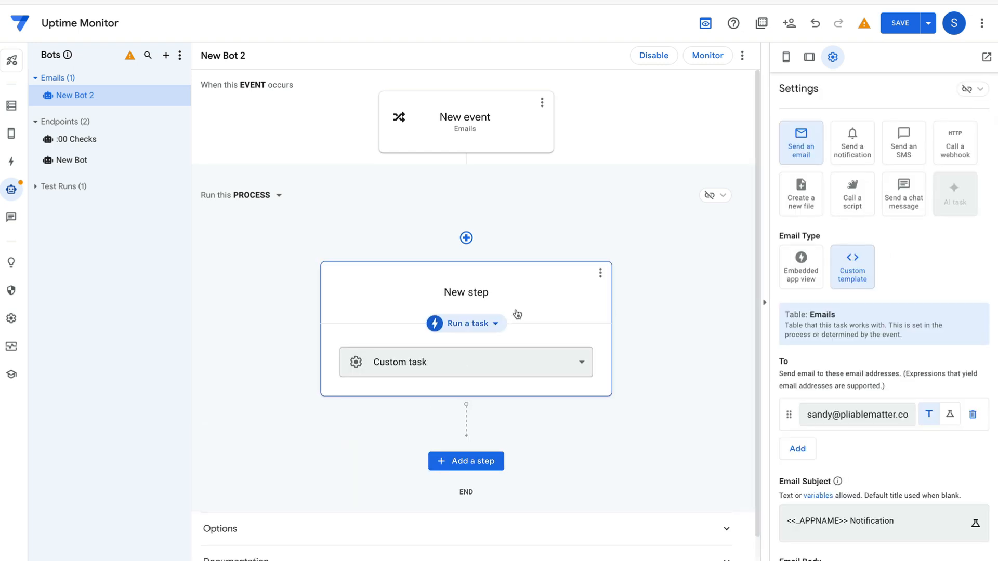
click(455, 346)
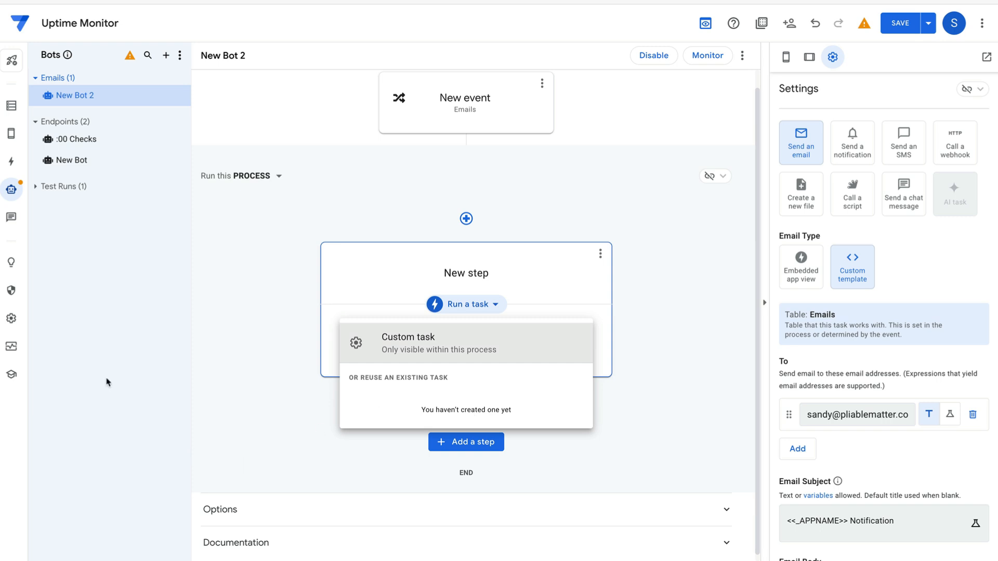
click(149, 359)
Step: Review the table settings of the linkable Shared Task, Shared Event and Endpoint Check process
mouse_move(12, 192)
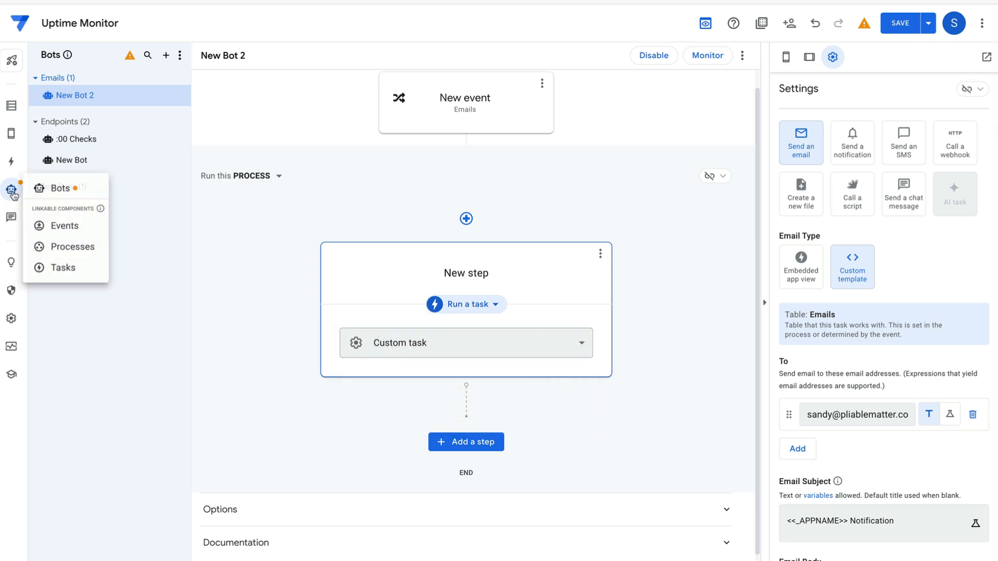
click(78, 267)
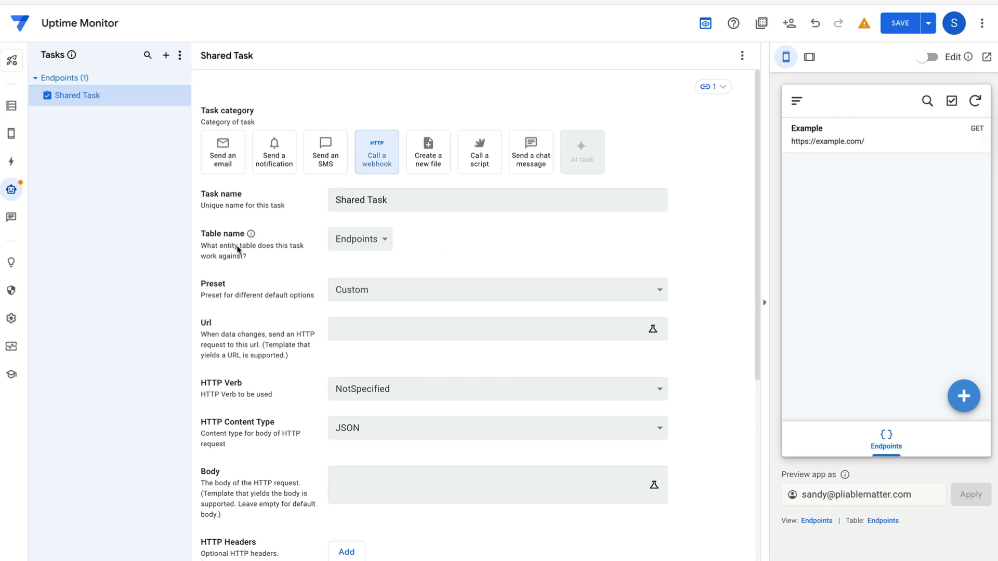
mouse_move(11, 192)
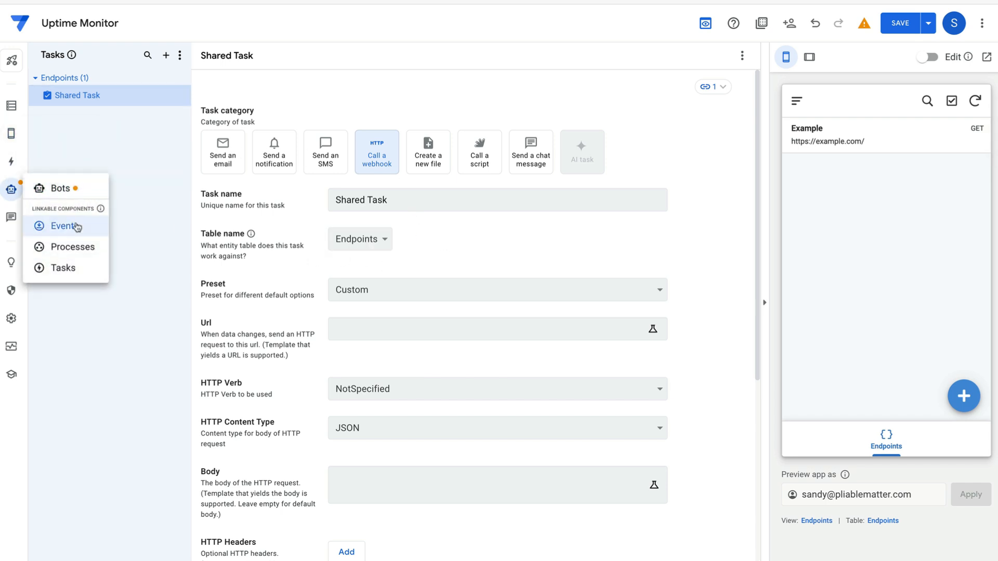
click(74, 226)
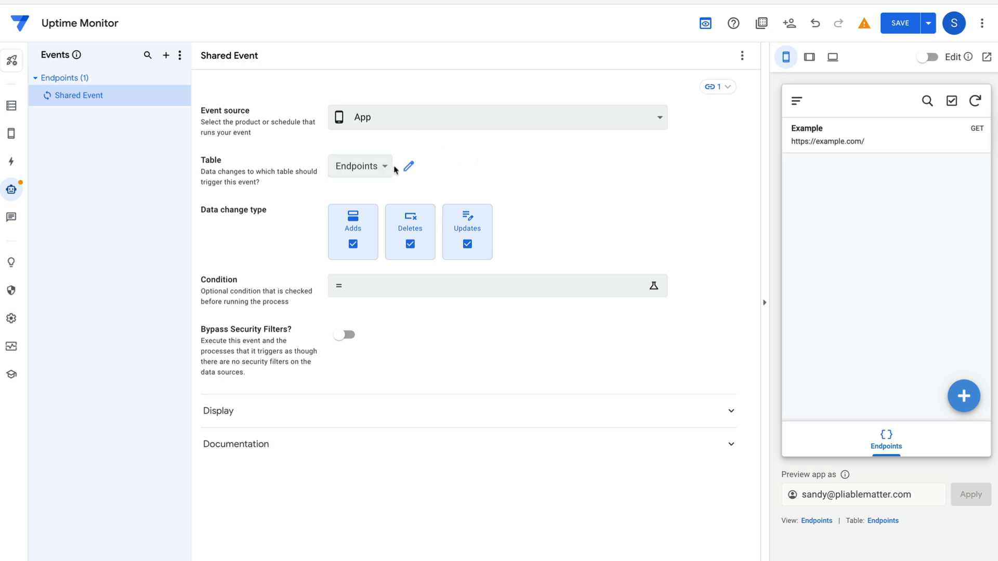
mouse_move(13, 190)
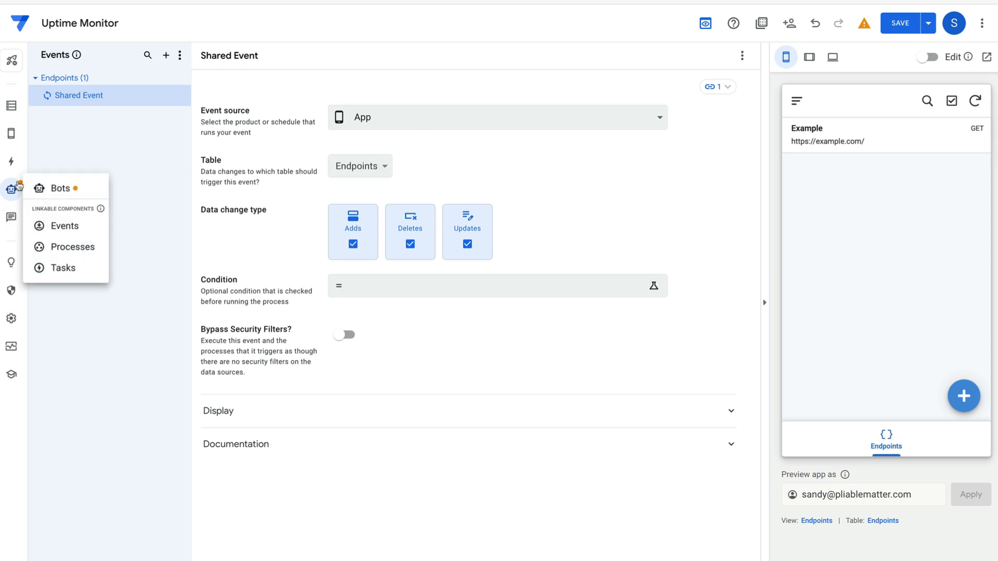
click(74, 245)
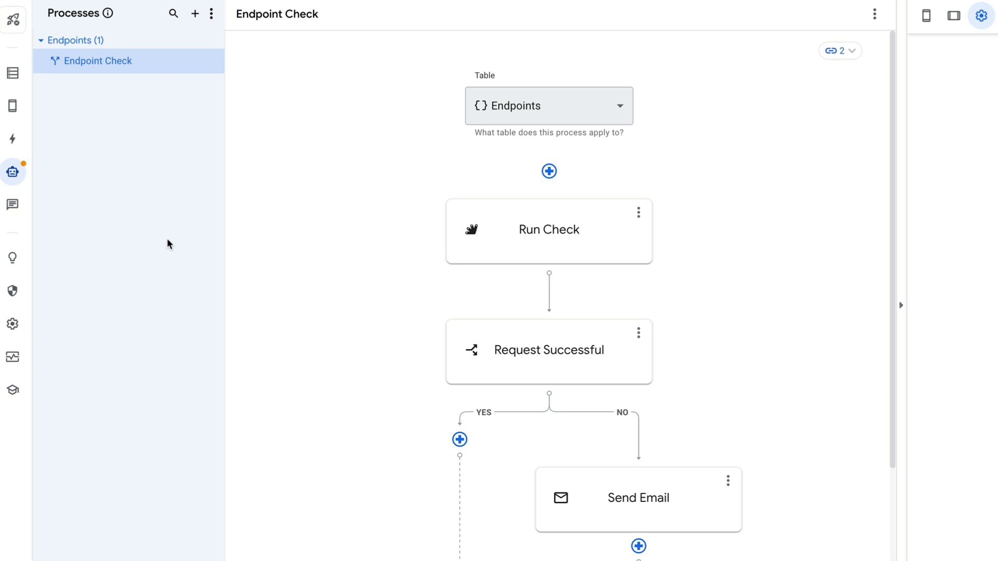
Step: Return to New Bot 2 and delete its custom task step
mouse_move(12, 171)
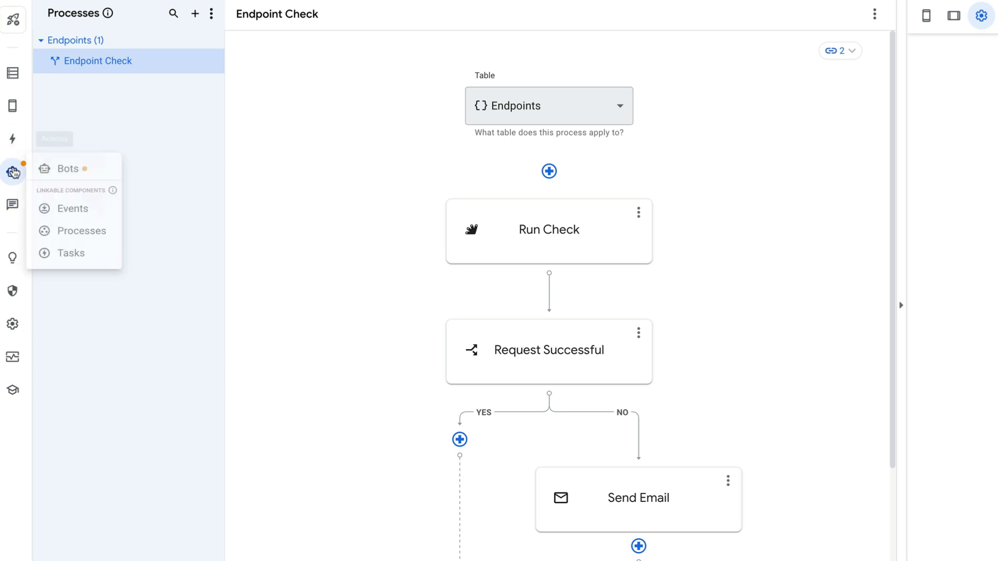
click(74, 170)
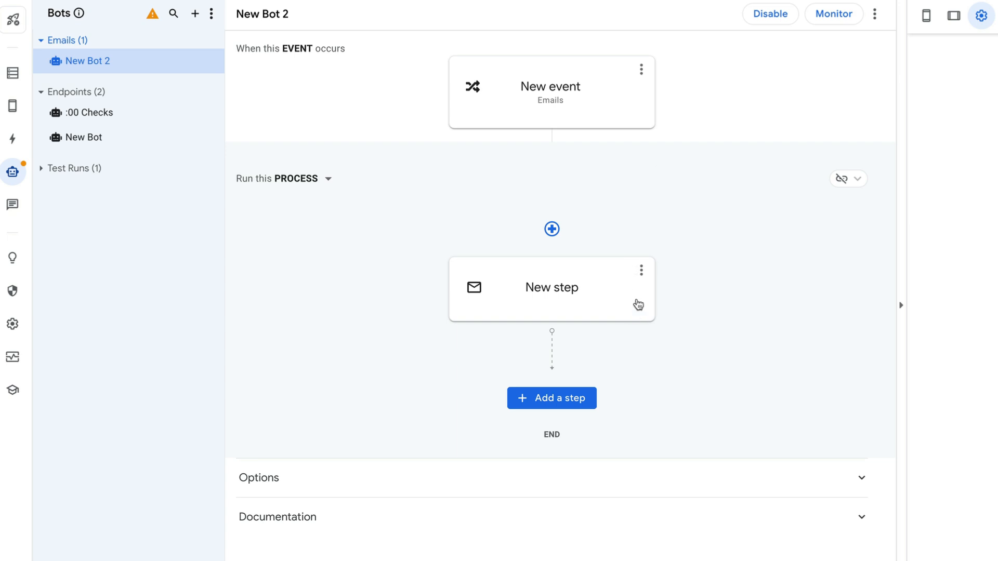
click(639, 271)
click(656, 323)
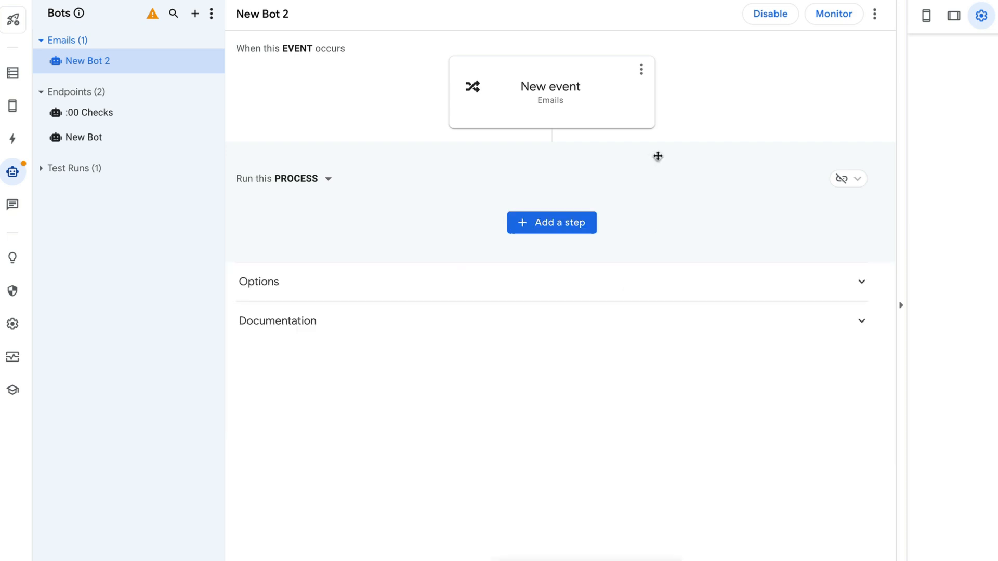
Step: Check which table New Bot 2's event works with
click(640, 73)
click(567, 73)
click(553, 85)
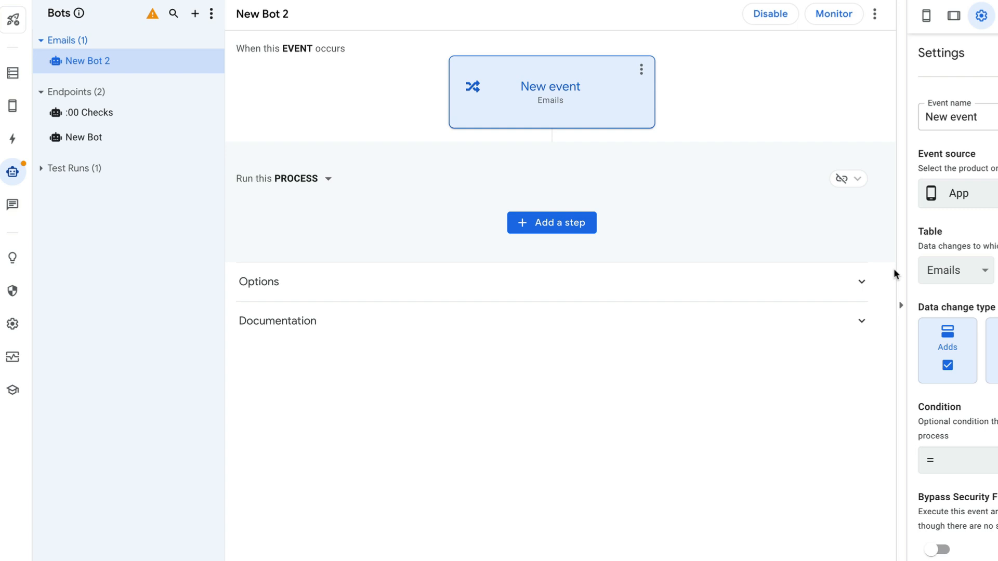
Step: Add a new step to New Bot 2 that calls the Endpoint Check process
click(569, 227)
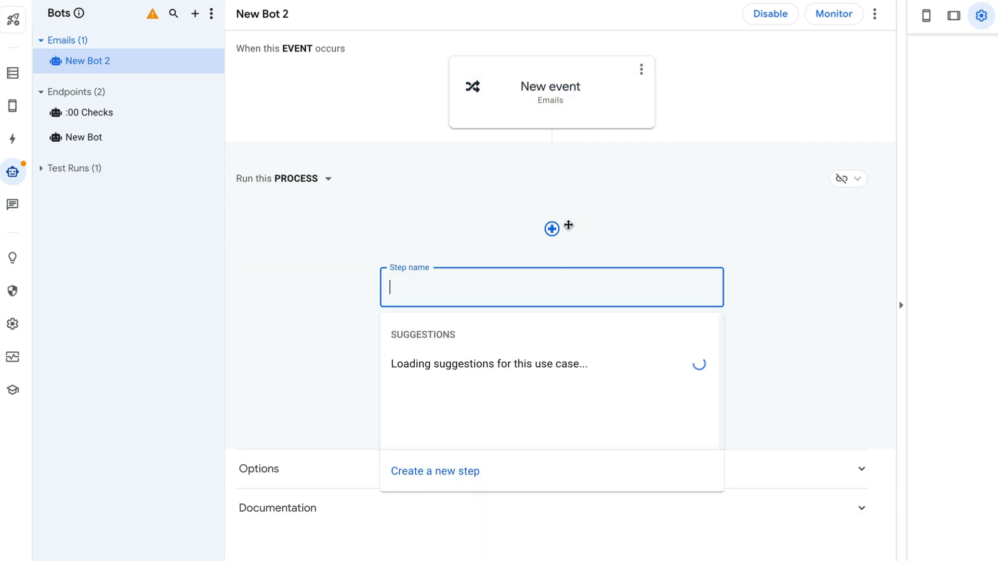
click(538, 471)
click(571, 330)
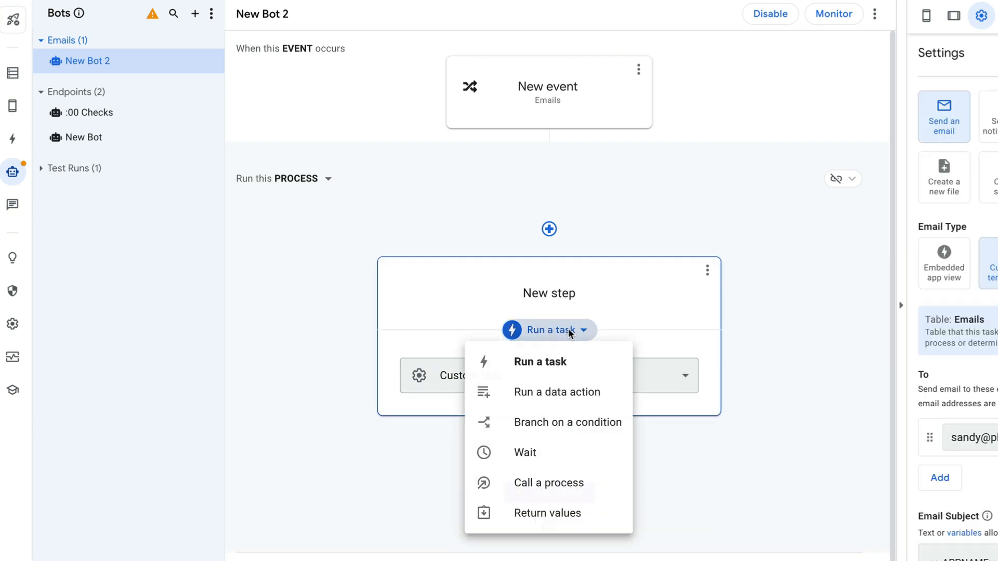
click(563, 482)
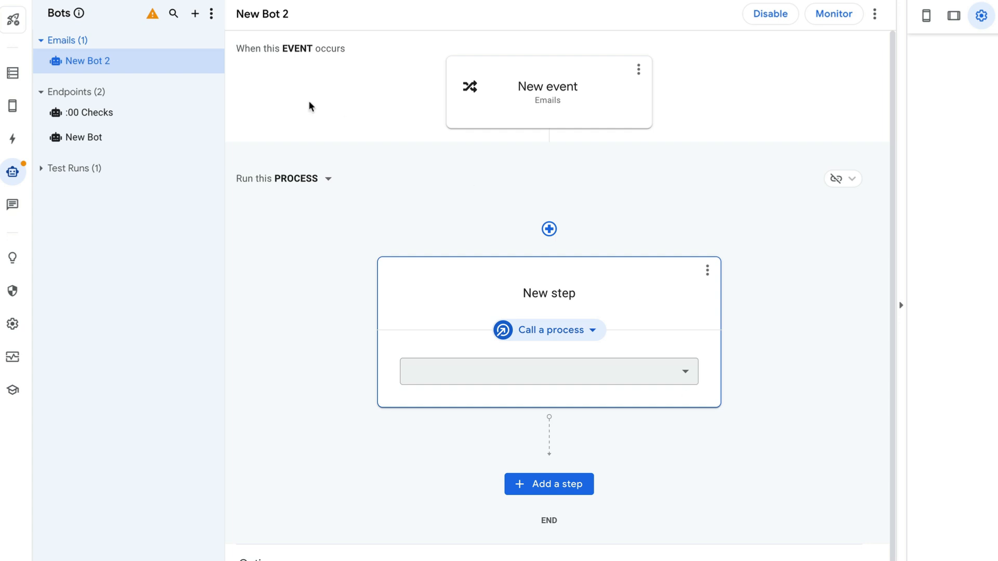
click(528, 73)
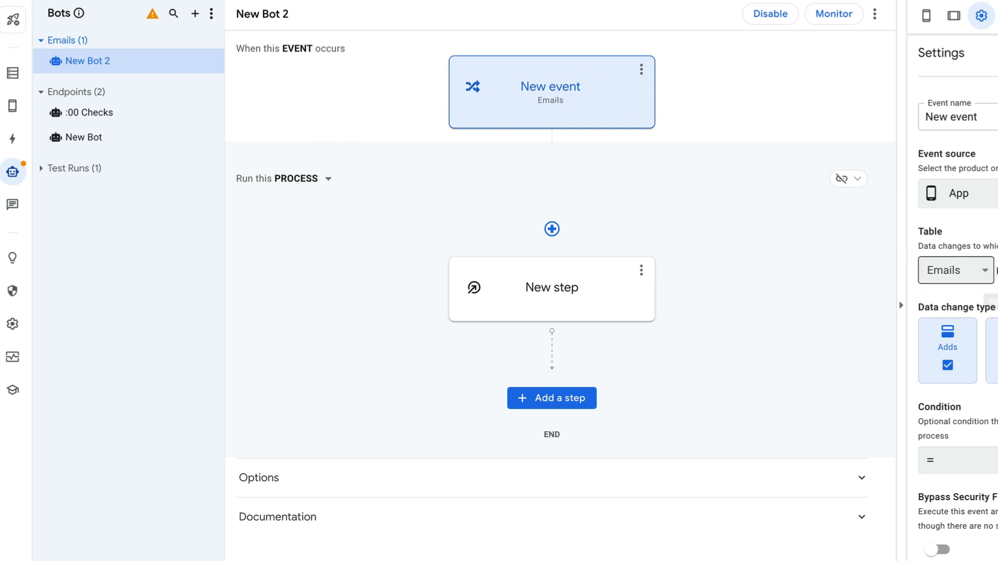
click(569, 296)
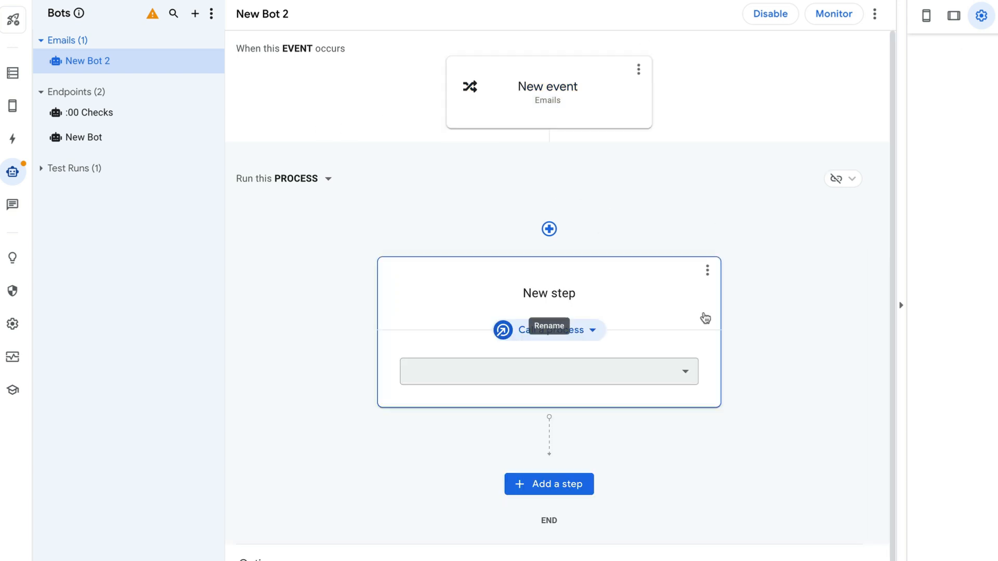
click(604, 381)
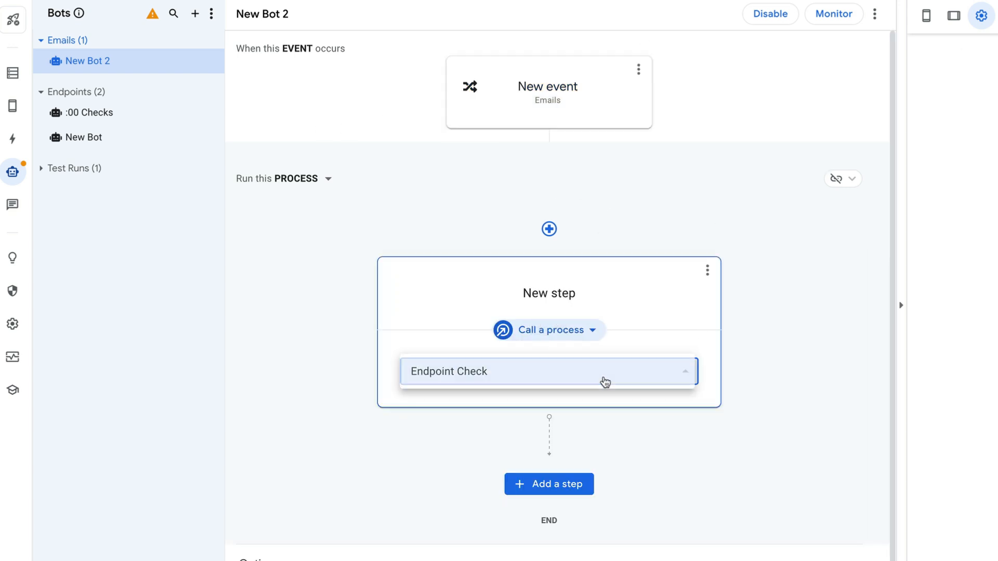
click(568, 382)
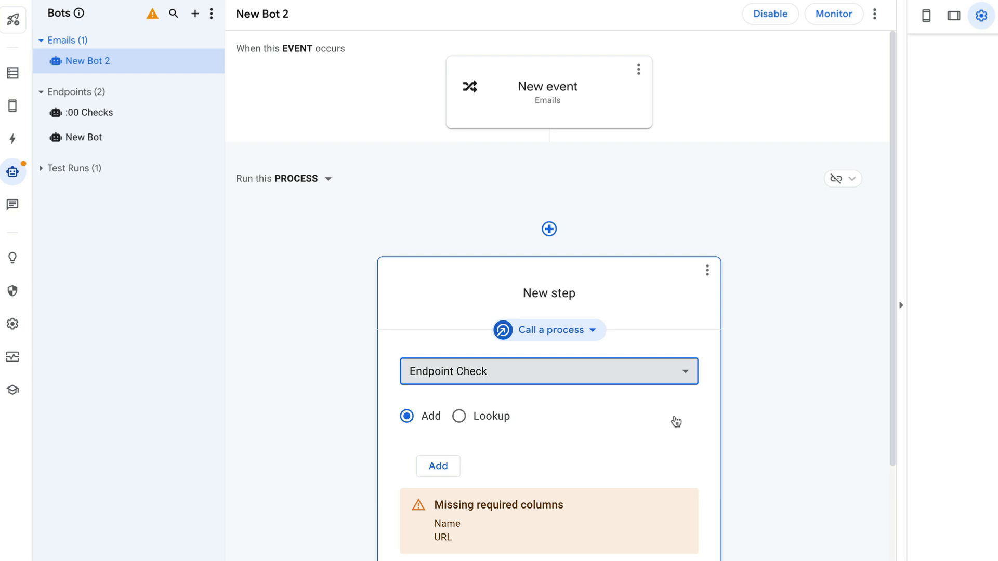
Step: Add a column entry to the Endpoint Check call, review the selectable columns, and switch the row input to Lookup
scroll(556, 426, down, 1)
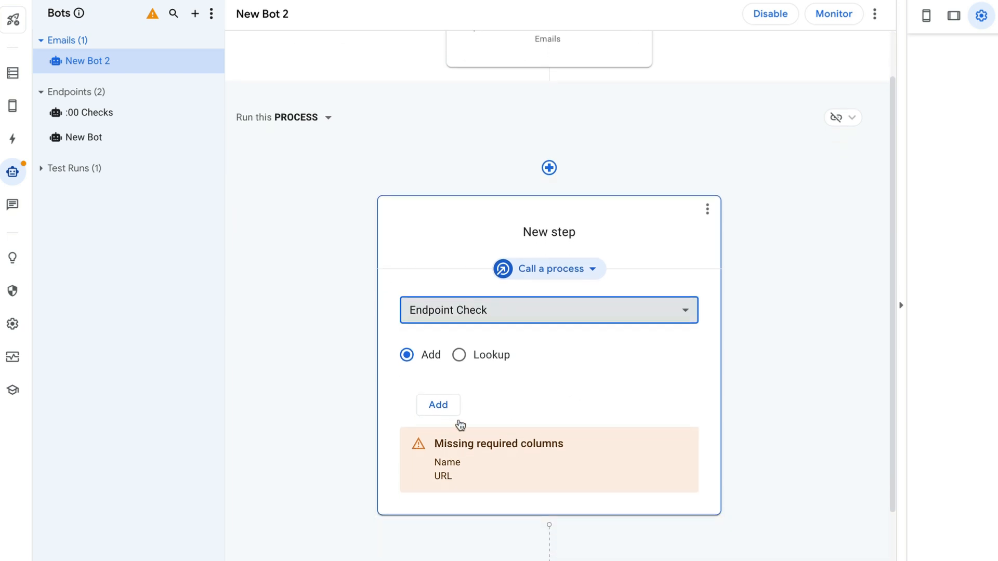
click(437, 411)
click(491, 408)
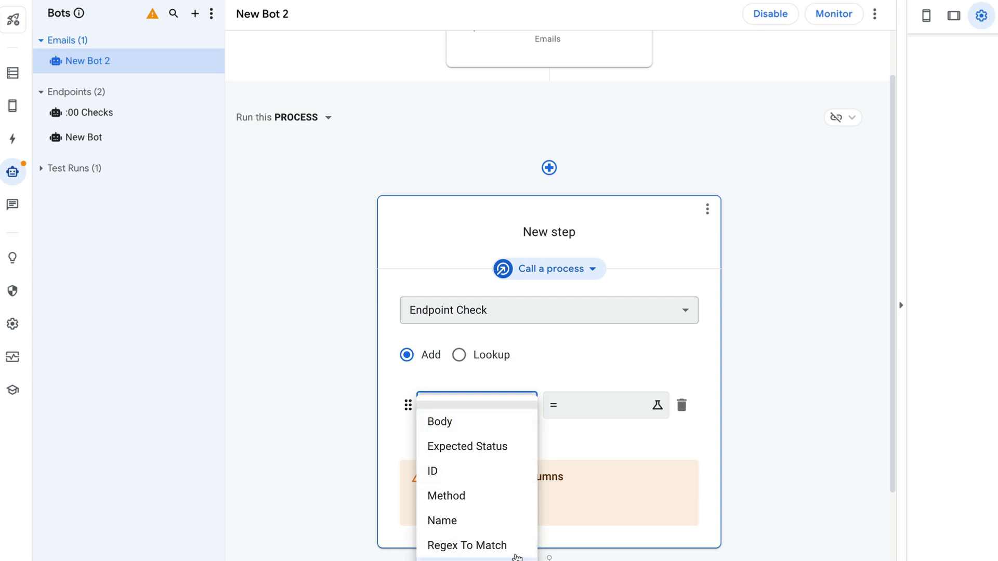
click(541, 383)
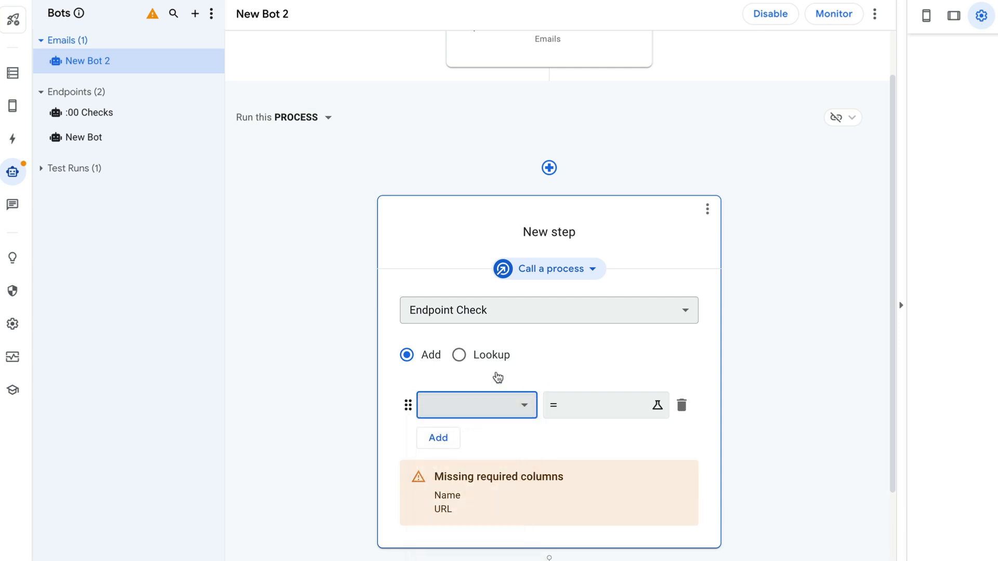
click(497, 355)
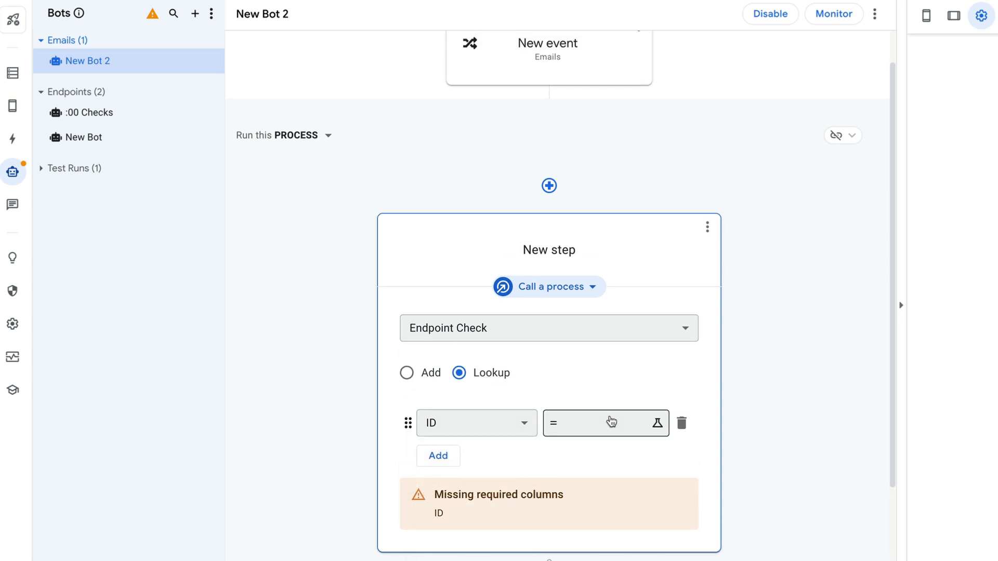